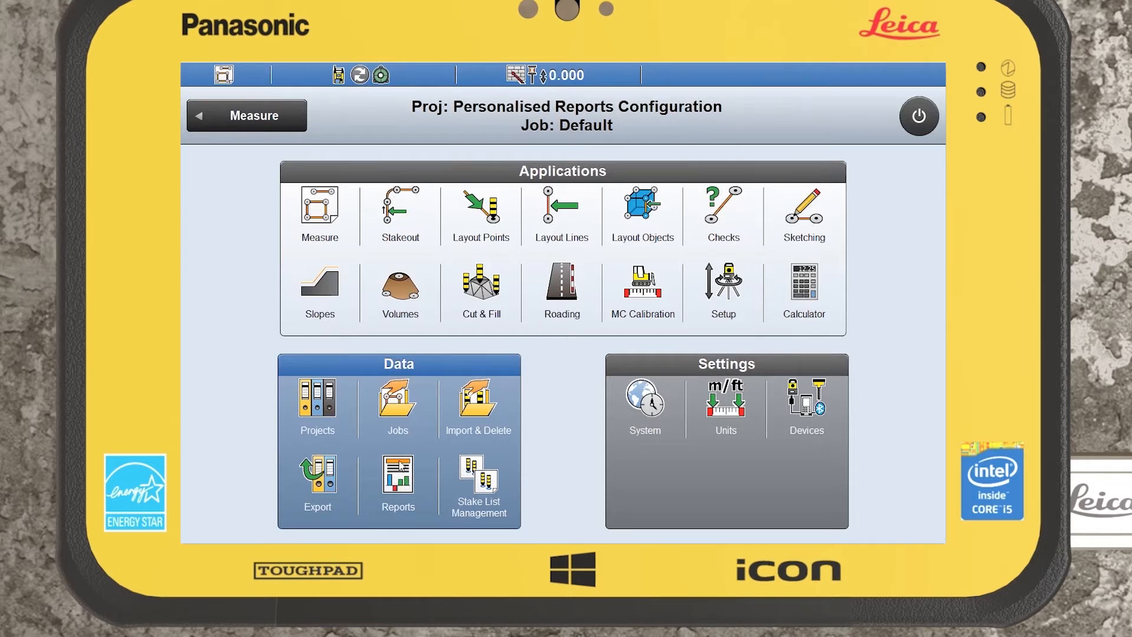
Open the report settings and review the file format options and the layout configuration with its sample preview
left_click(399, 480)
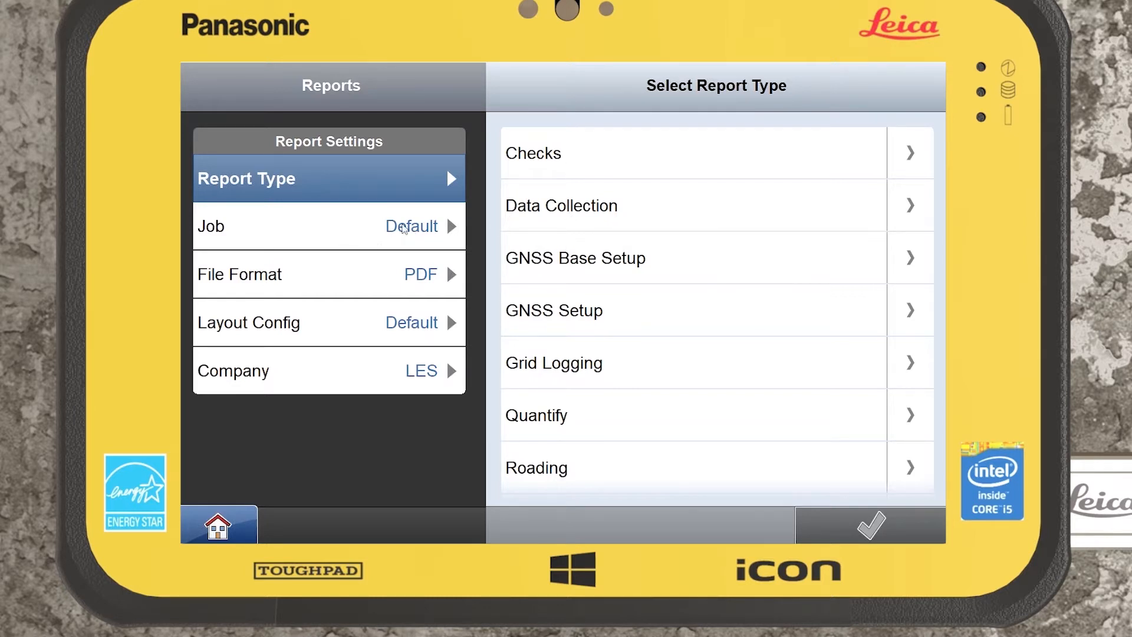
left_click(398, 273)
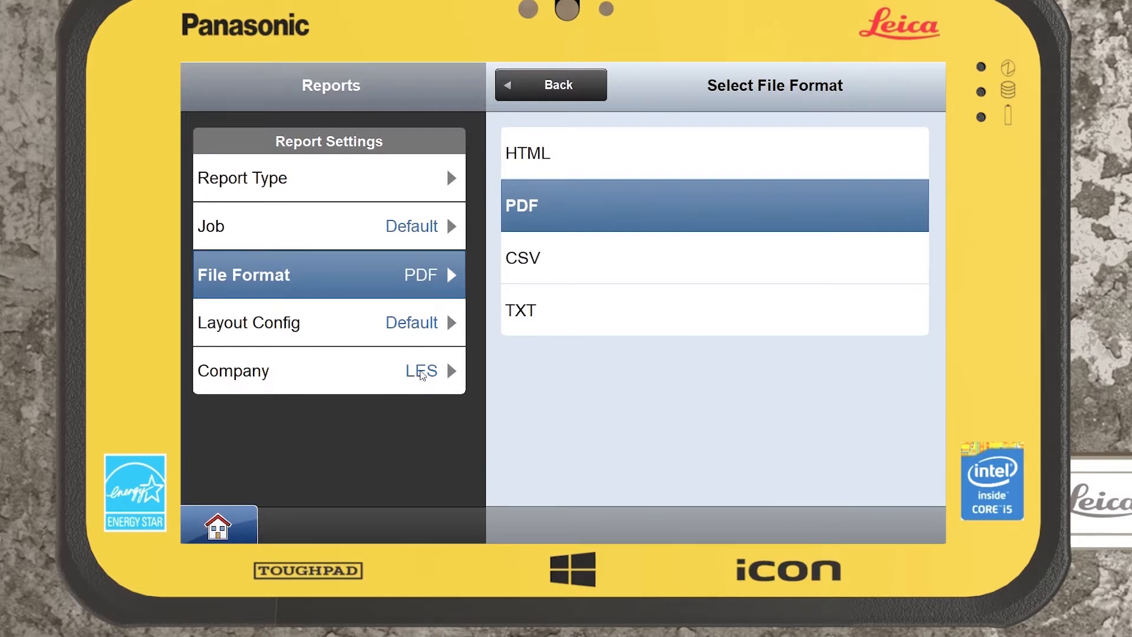
left_click(417, 330)
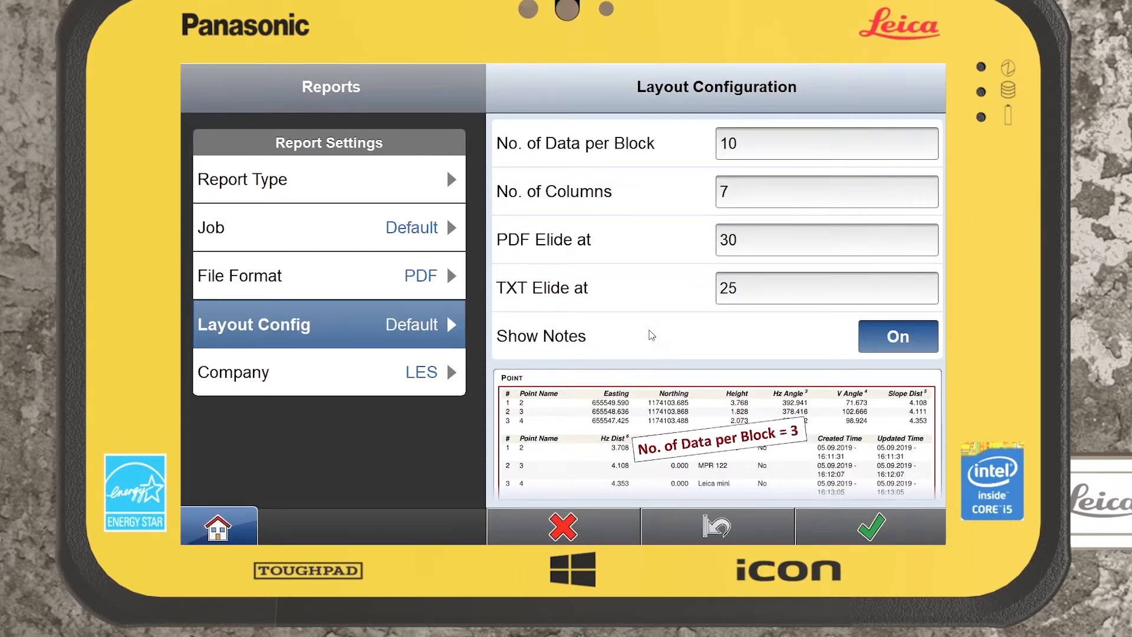
scroll(619, 295, "down", 2)
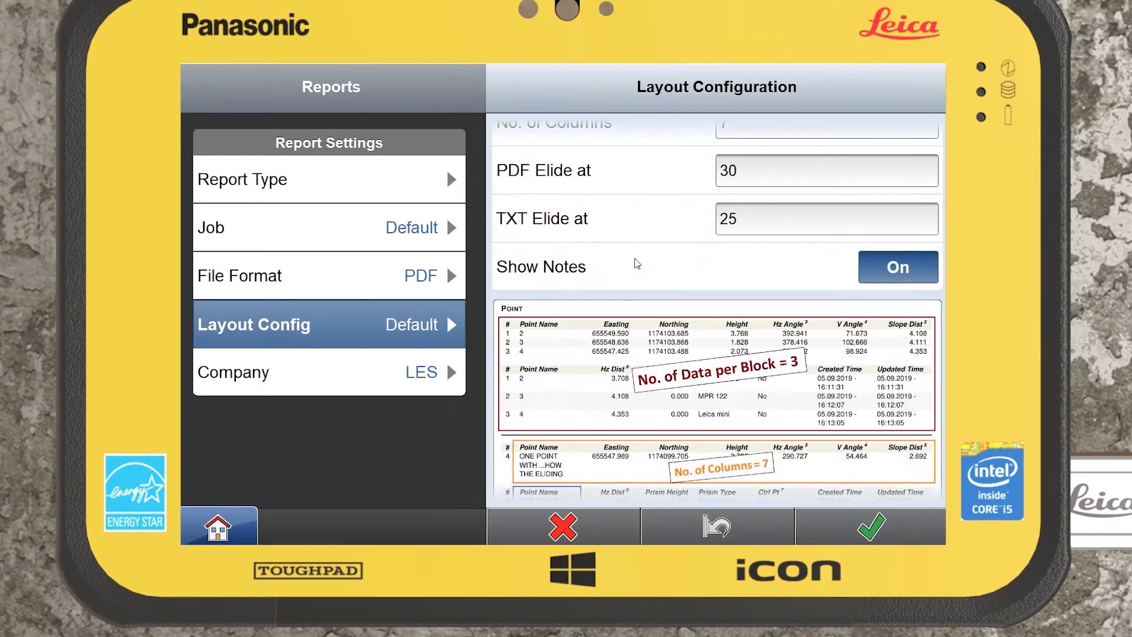
scroll(636, 254, "down", 1)
scroll(629, 371, "down", 1)
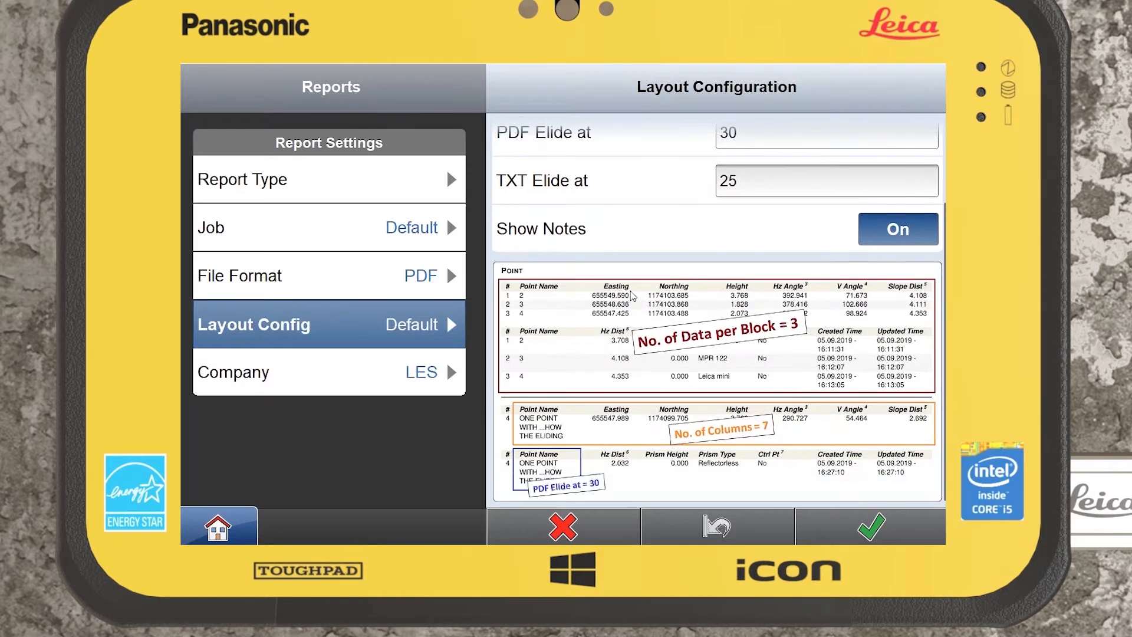
scroll(649, 354, "up", 4)
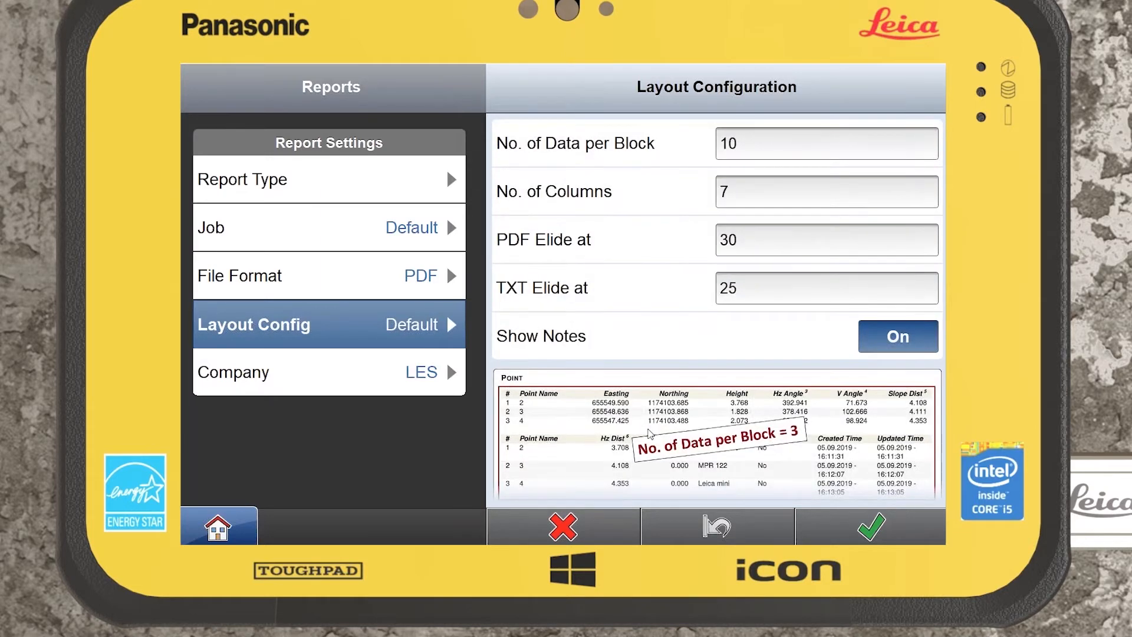
Open the company selection and look through the blank details form for a new company, leaving it without creating one
left_click(416, 373)
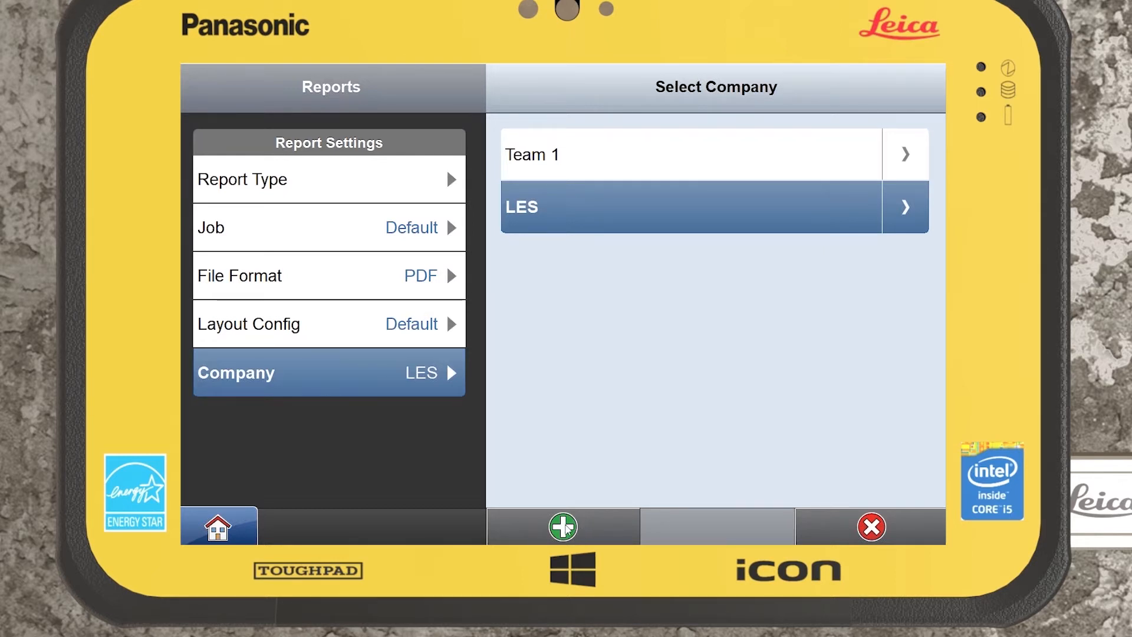
left_click(564, 527)
scroll(601, 252, "down", 5)
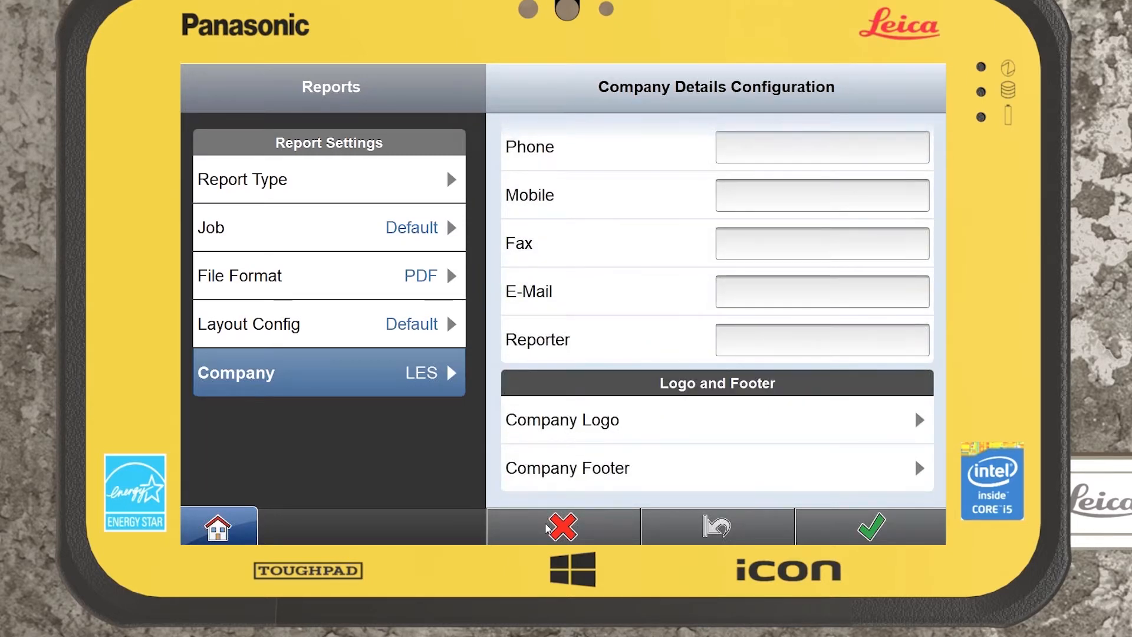
left_click(450, 377)
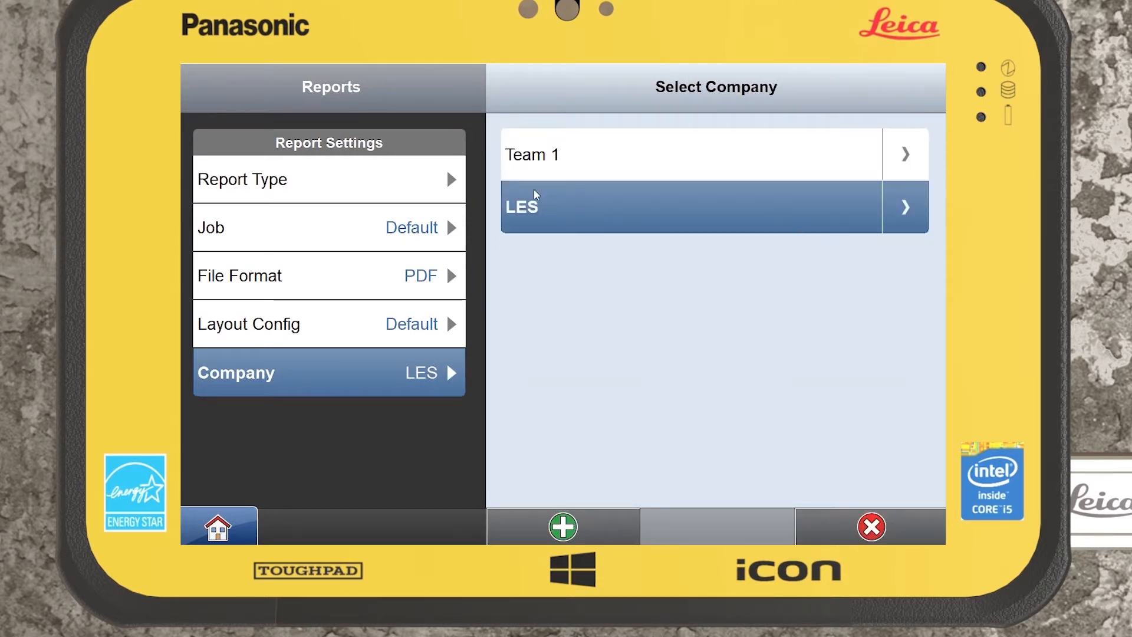
Open the LES company's details and review them through to the logo and footer settings
left_click(909, 210)
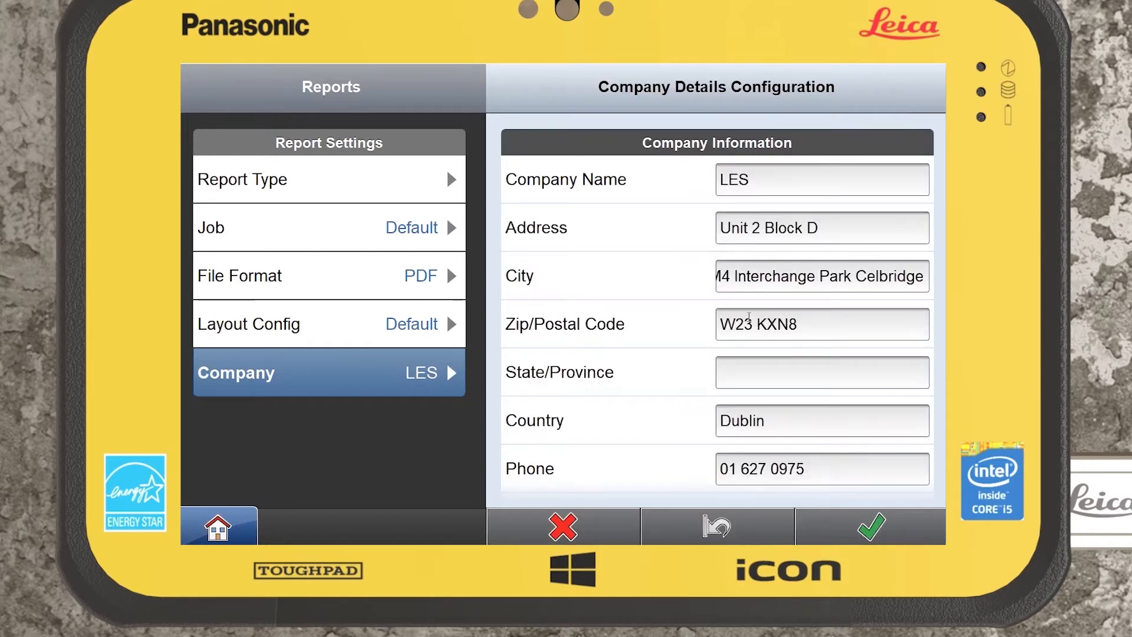
scroll(728, 298, "down", 3)
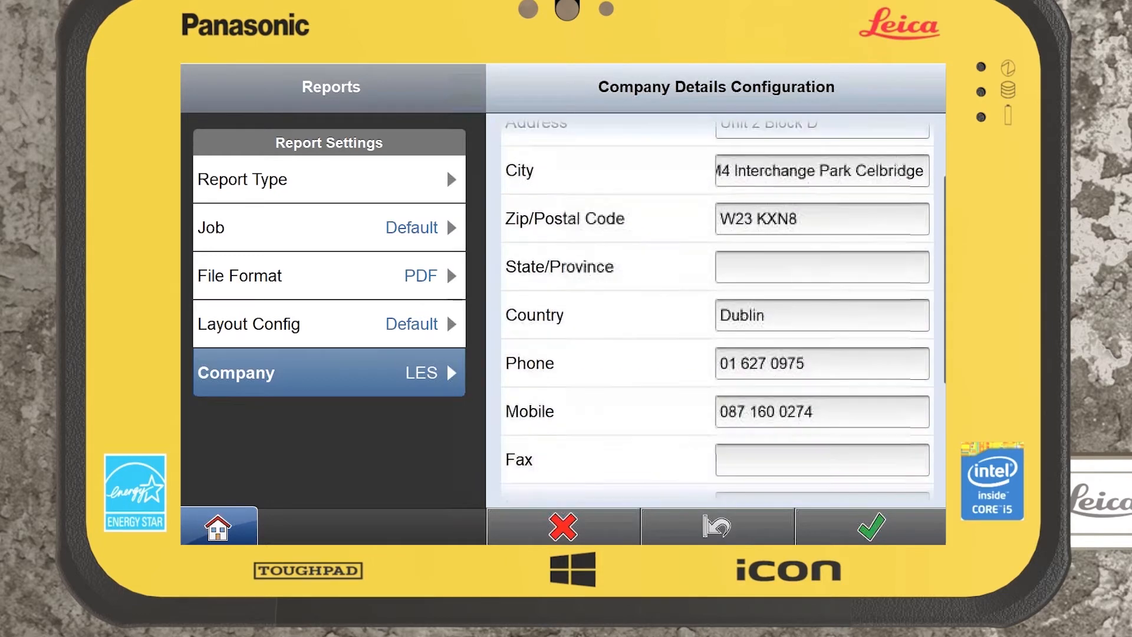
scroll(702, 365, "down", 5)
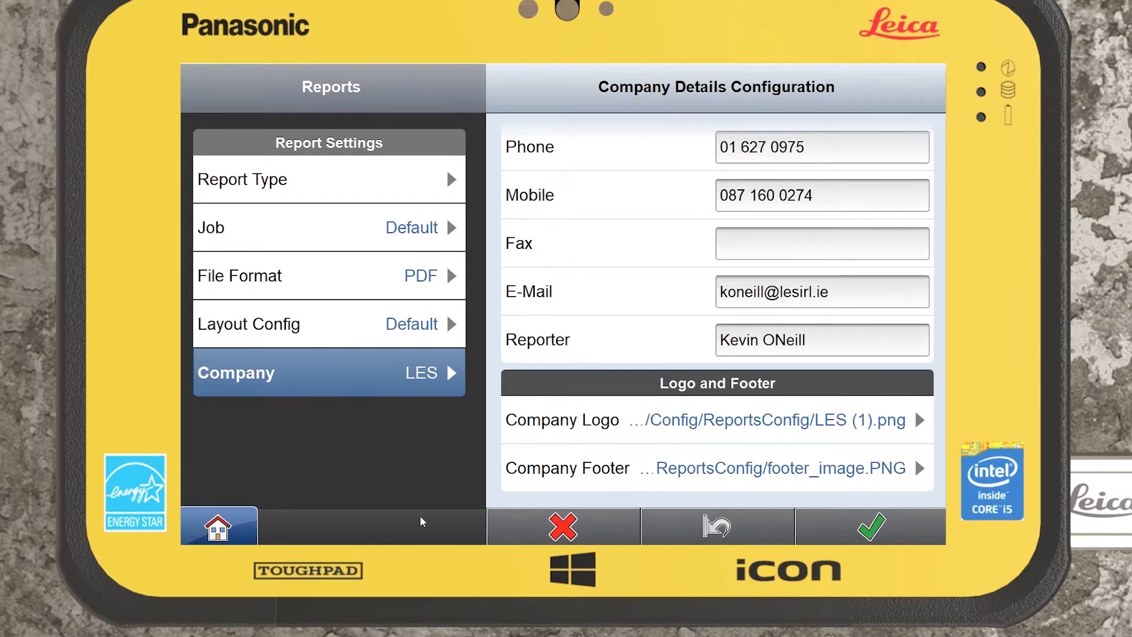
Try to use LES-logo-small-01.png from the KINGSTON storage as the company logo
left_click(687, 426)
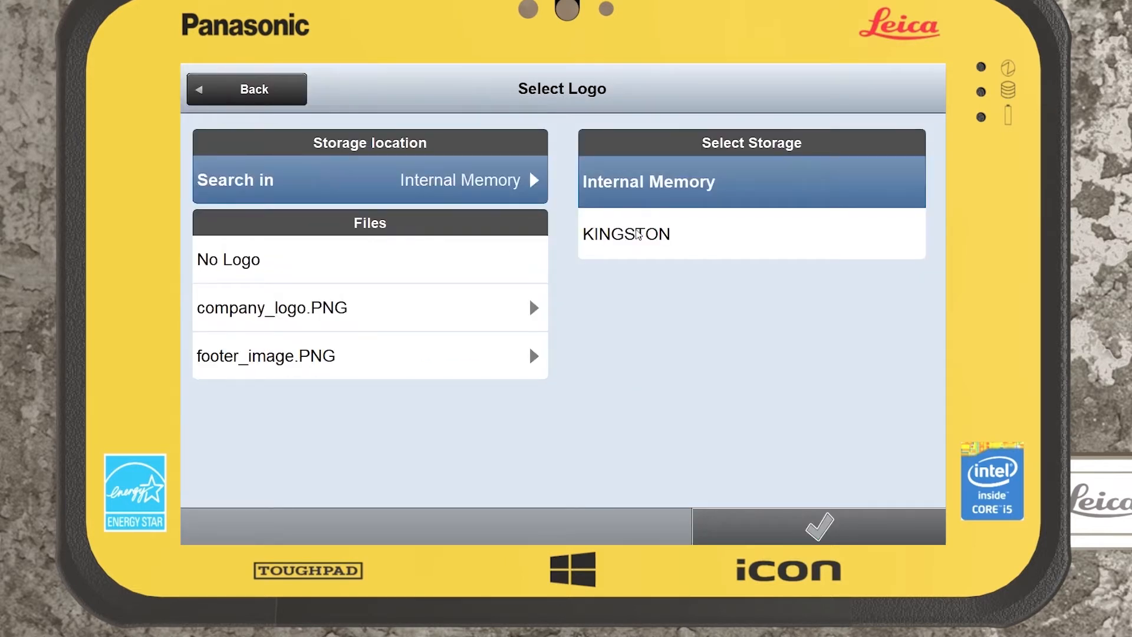
left_click(638, 234)
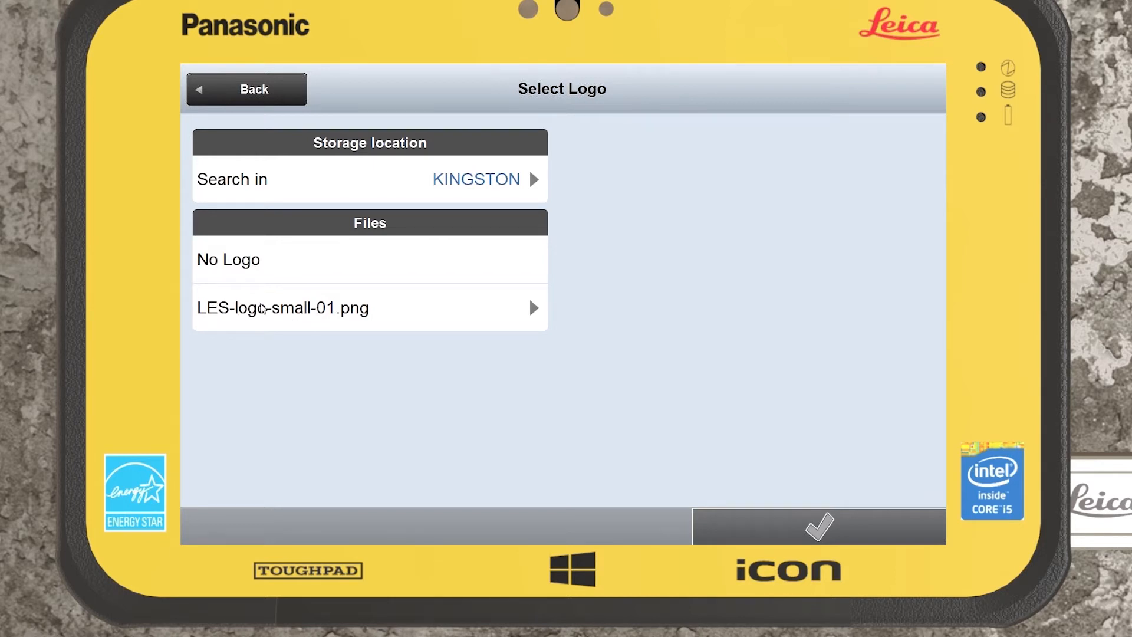
left_click(263, 309)
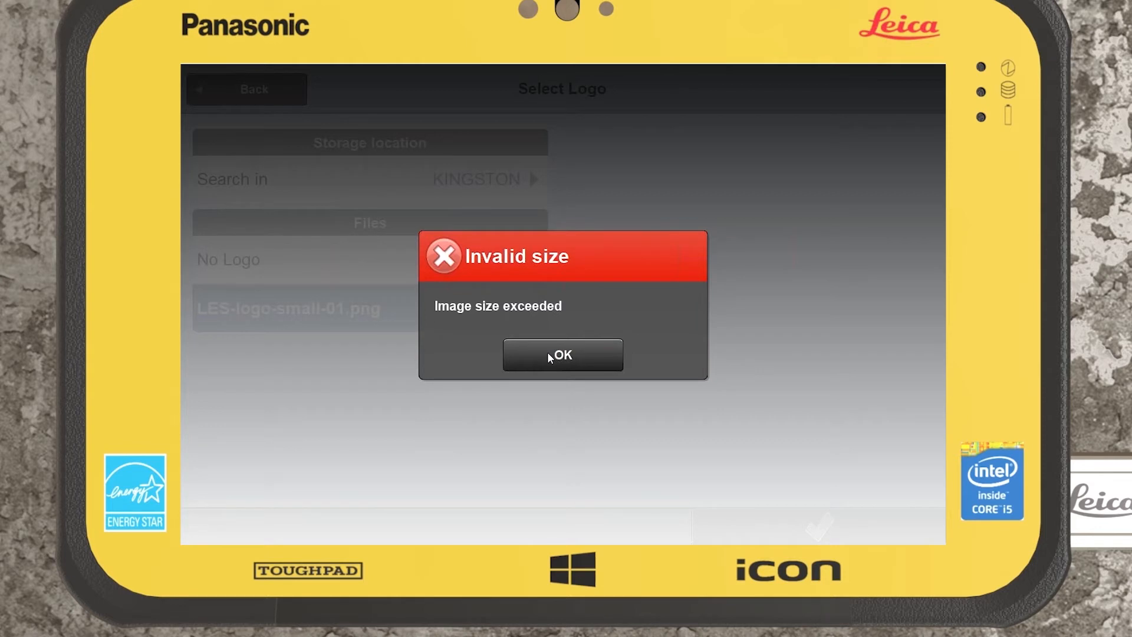
left_click(549, 353)
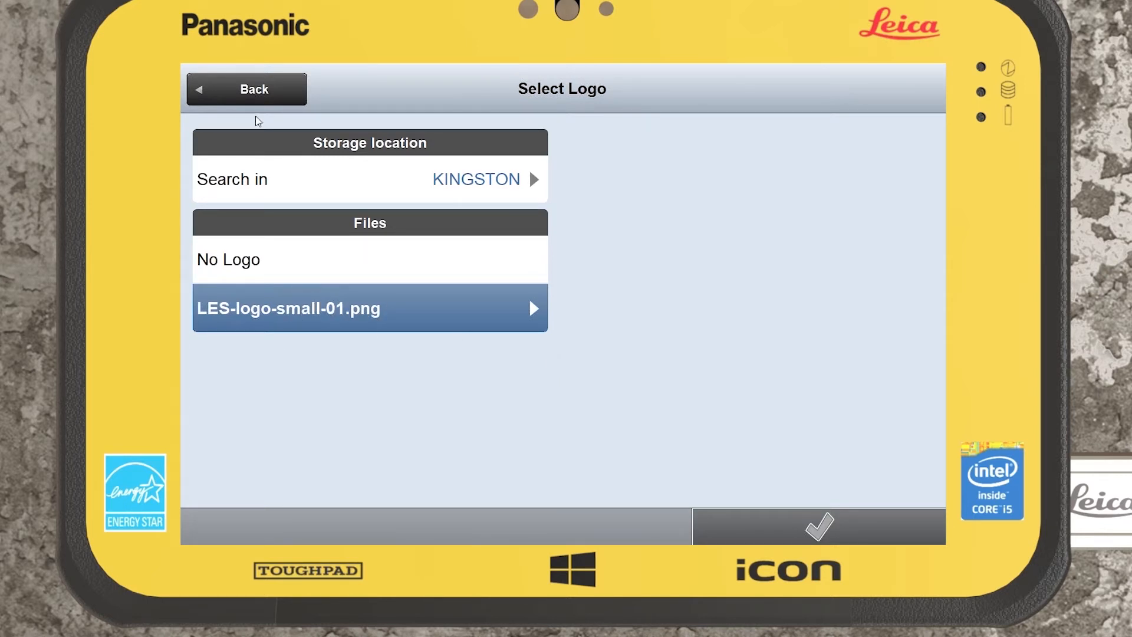
left_click(259, 91)
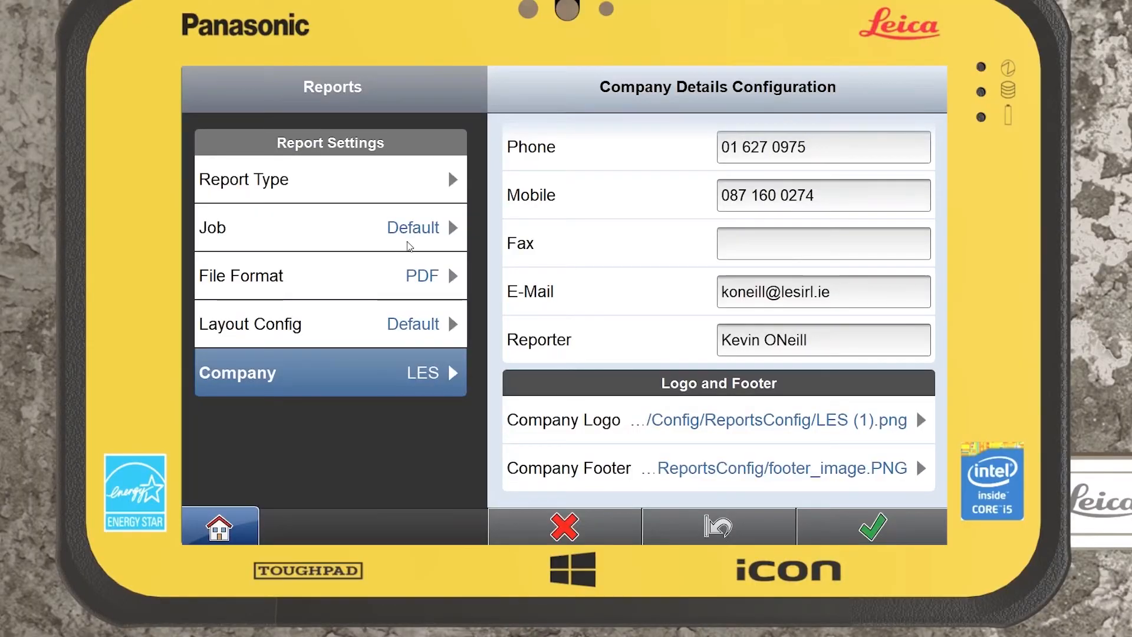
Preview company_logo.PNG from Internal Memory in the company logo selection, leaving without applying it
left_click(838, 423)
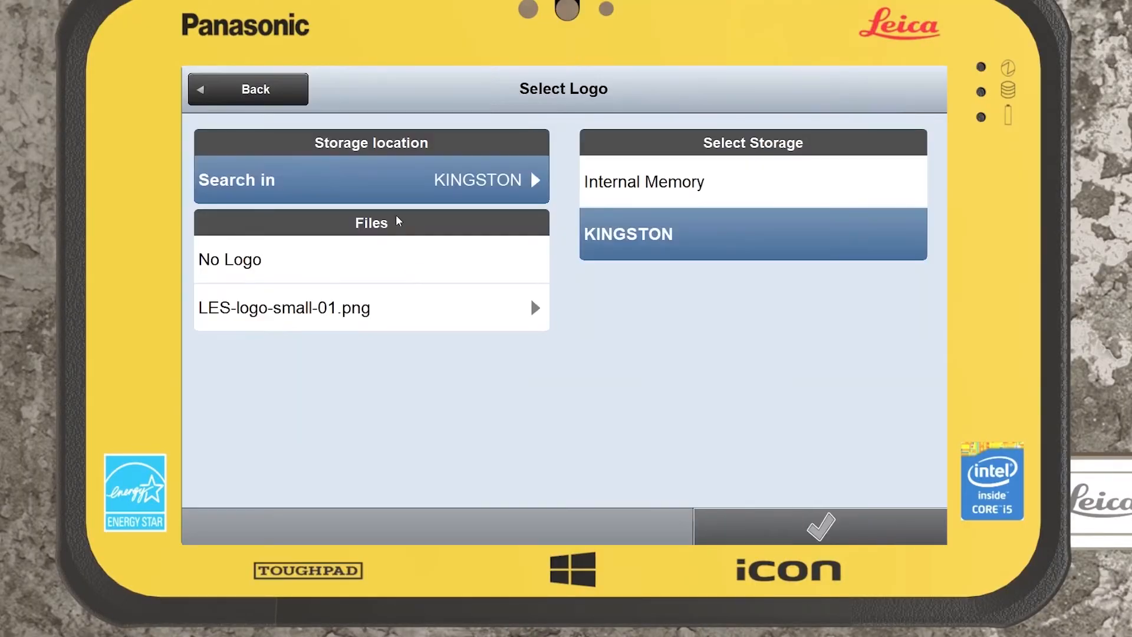
left_click(623, 186)
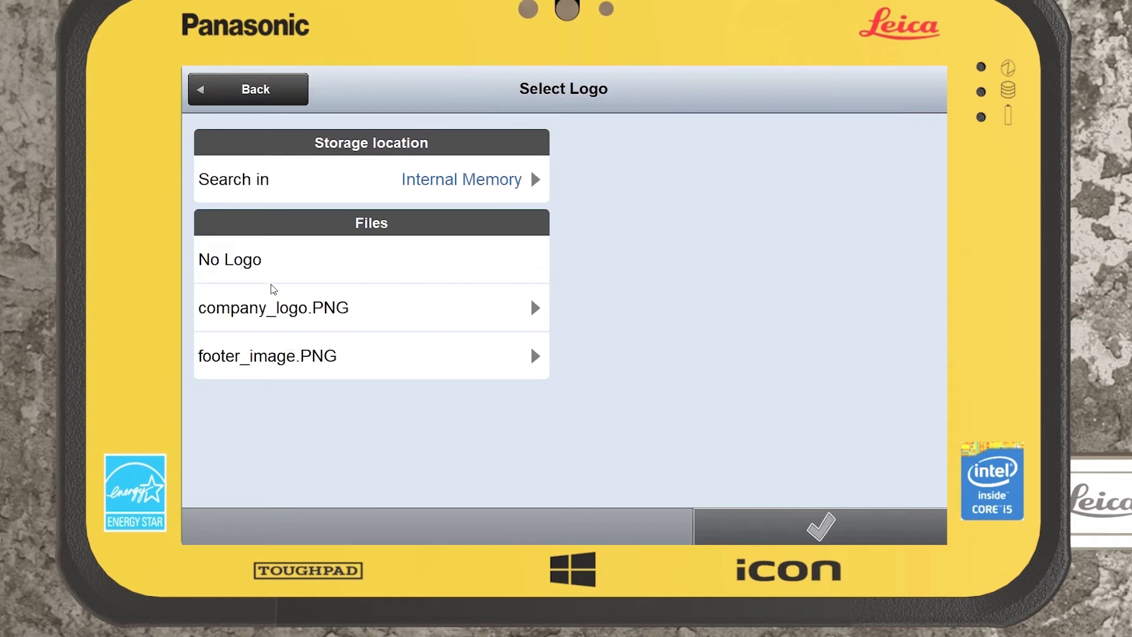
left_click(295, 313)
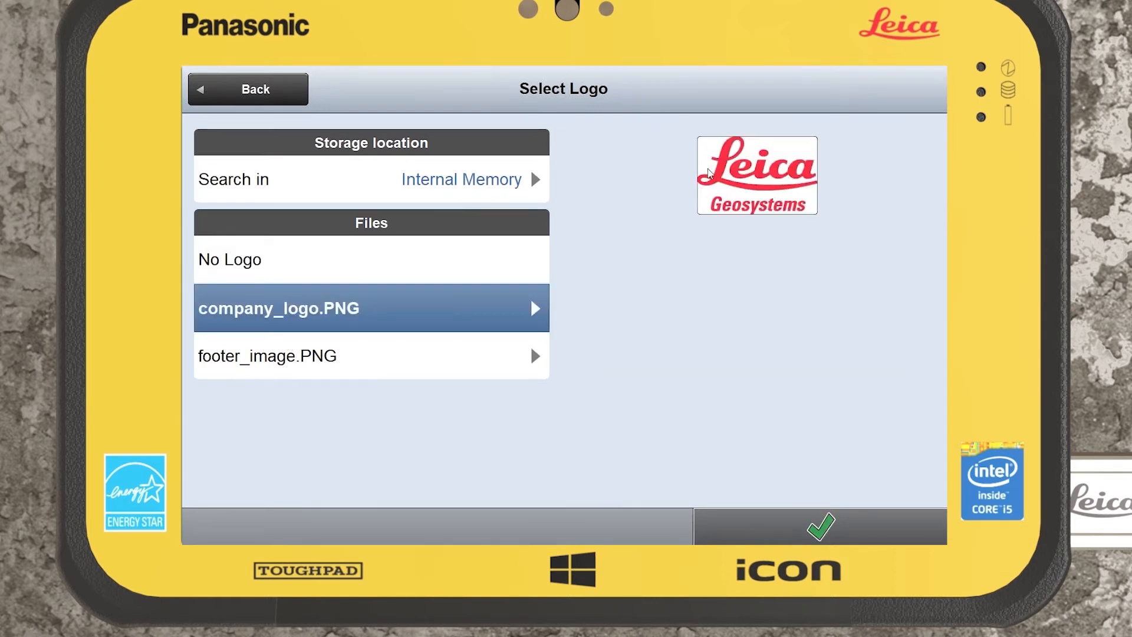
left_click(257, 86)
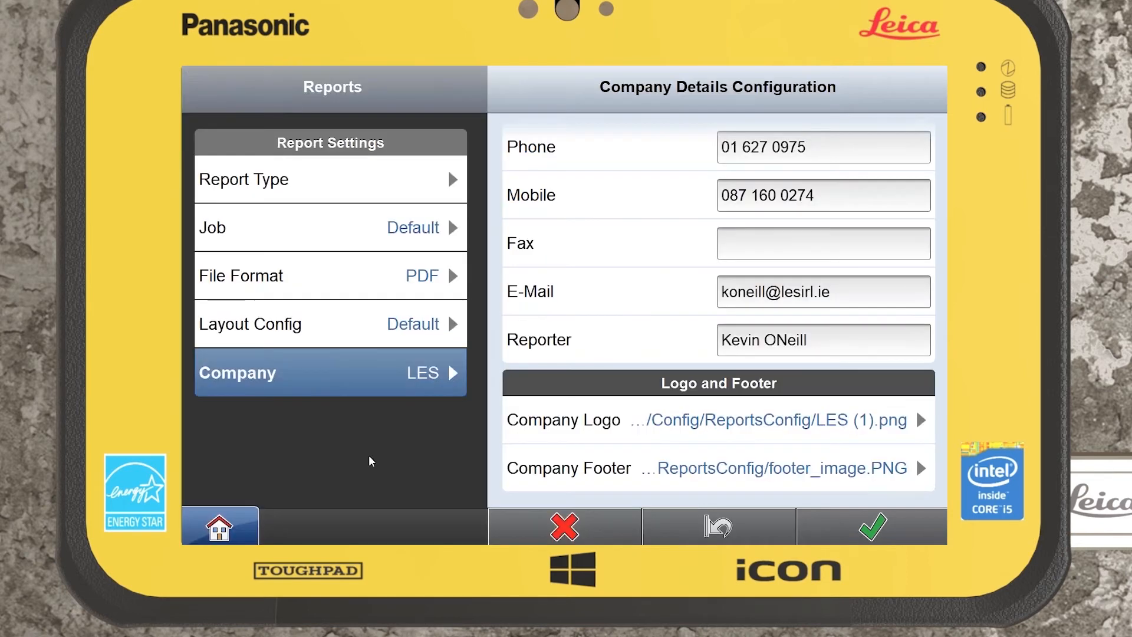
Switch to File Explorer and open OS (C:) > Users > Public > Public Documents > Leica Geosystems > iCON > Config > ReportsConfig in a new window
left_click(239, 532)
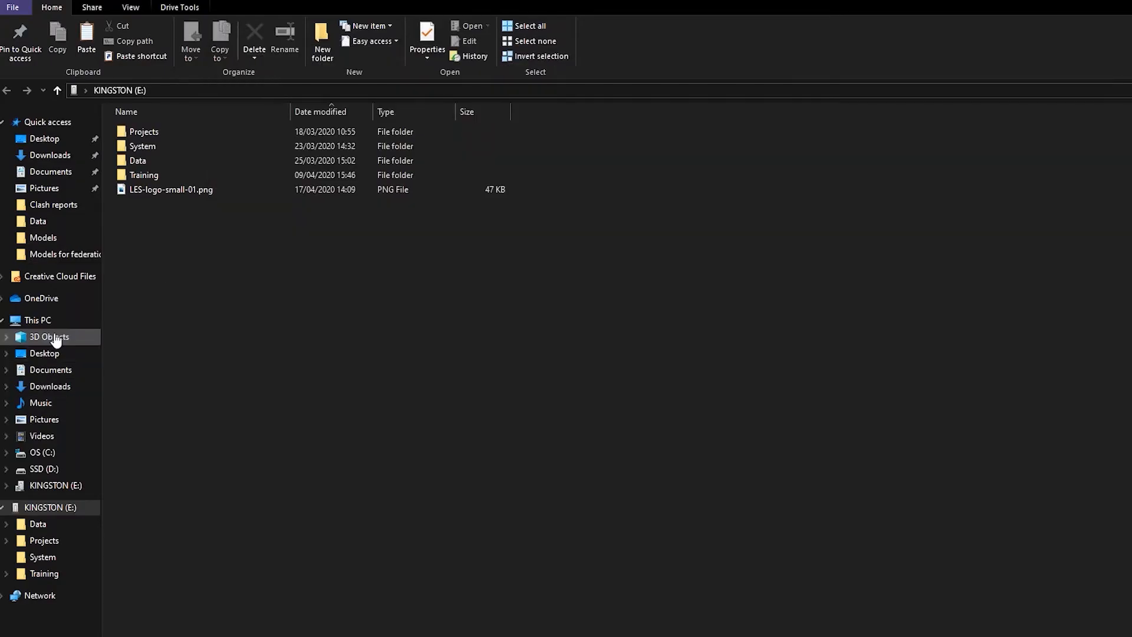
right_click(59, 452)
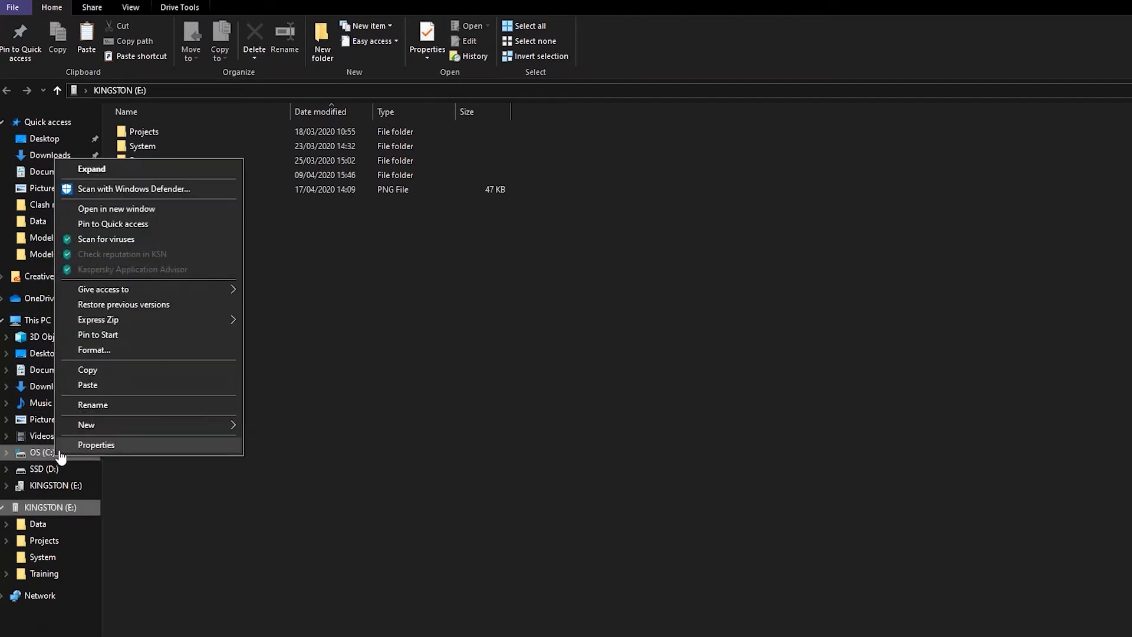
left_click(102, 208)
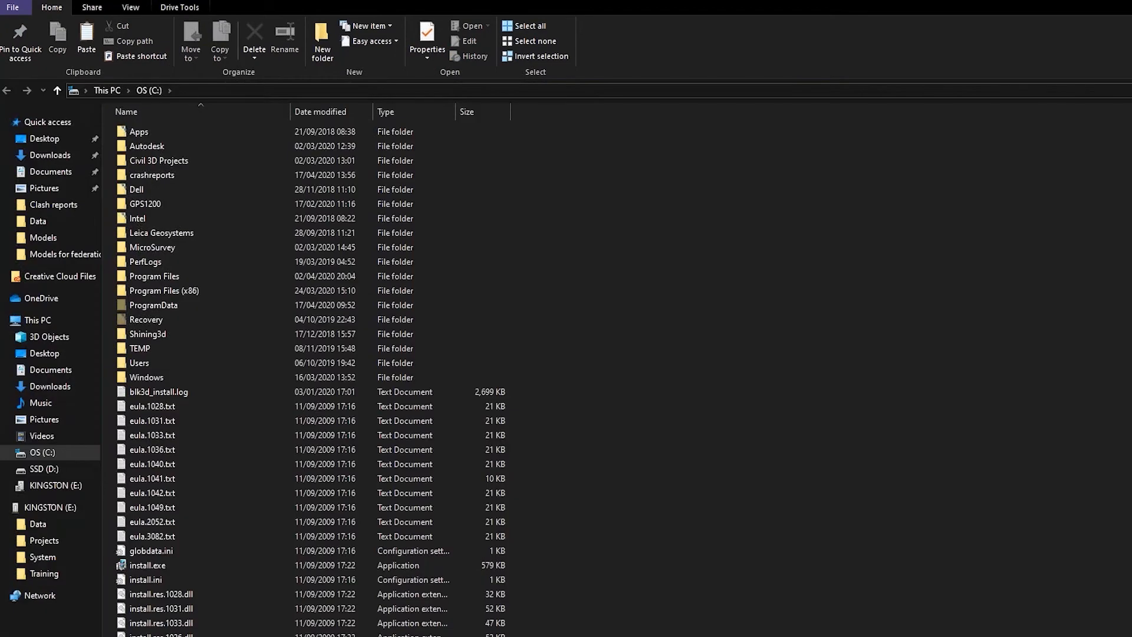
left_click(174, 365)
double_click(175, 364)
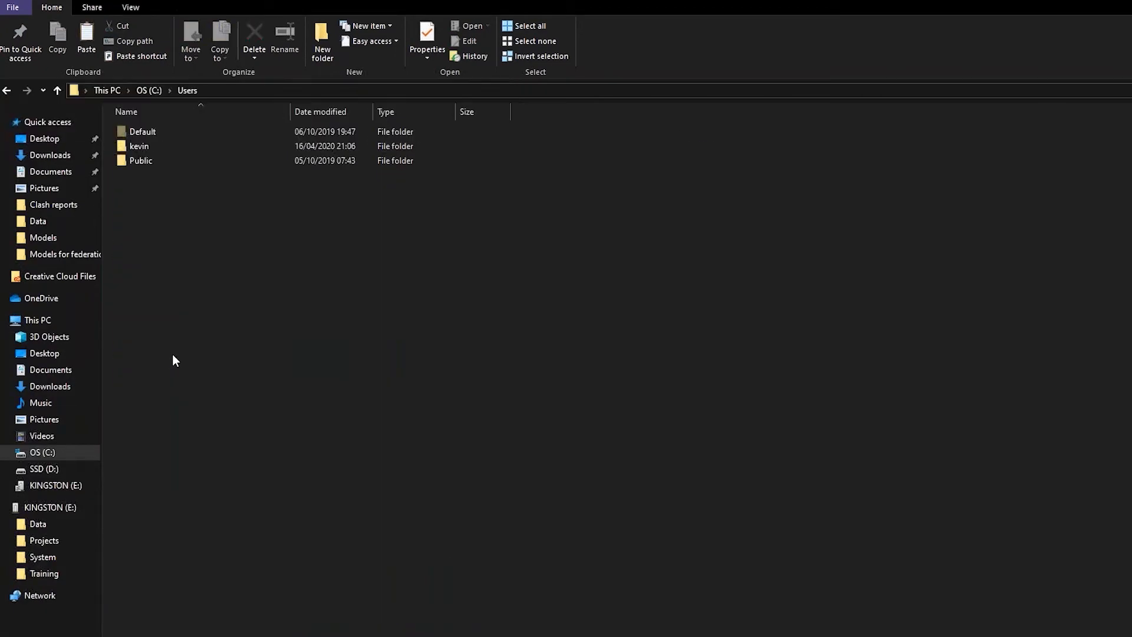
double_click(151, 156)
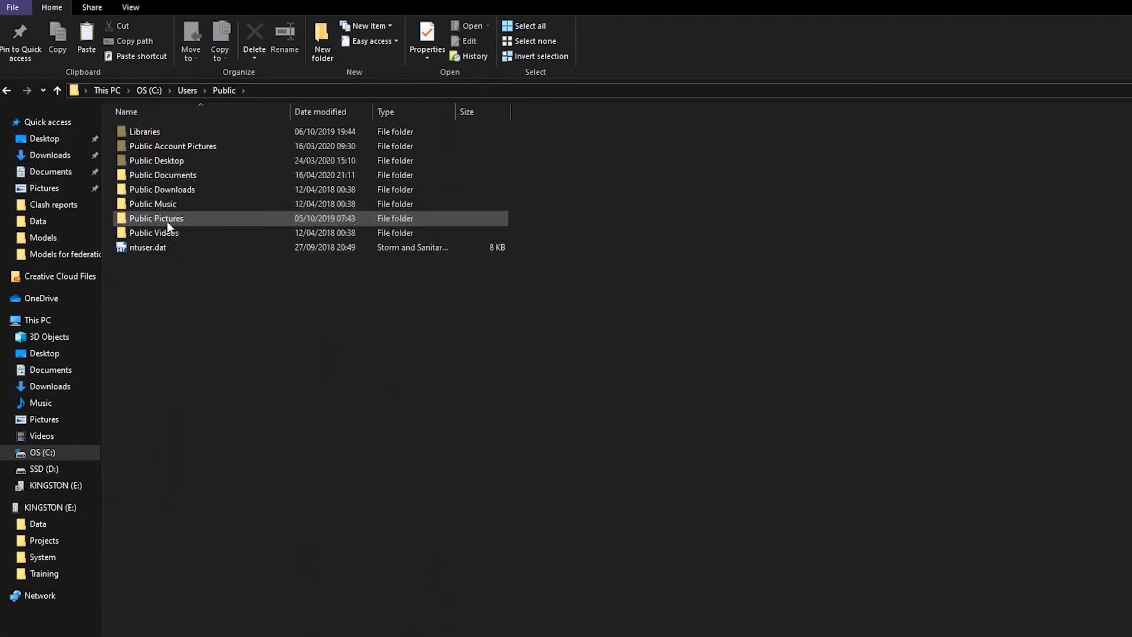
double_click(158, 175)
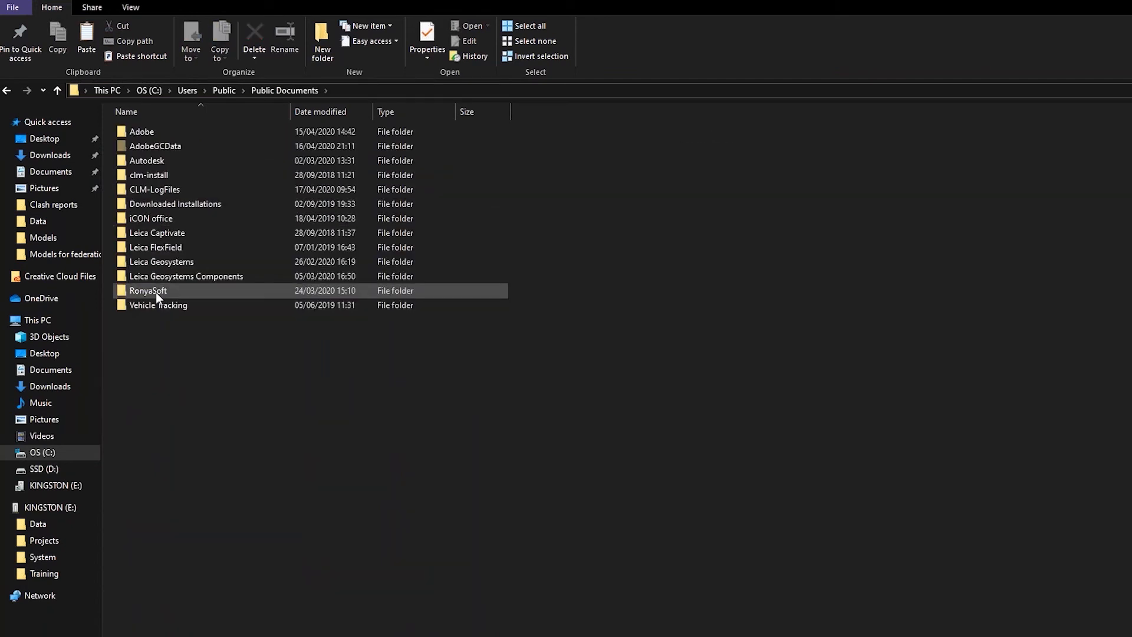
double_click(154, 263)
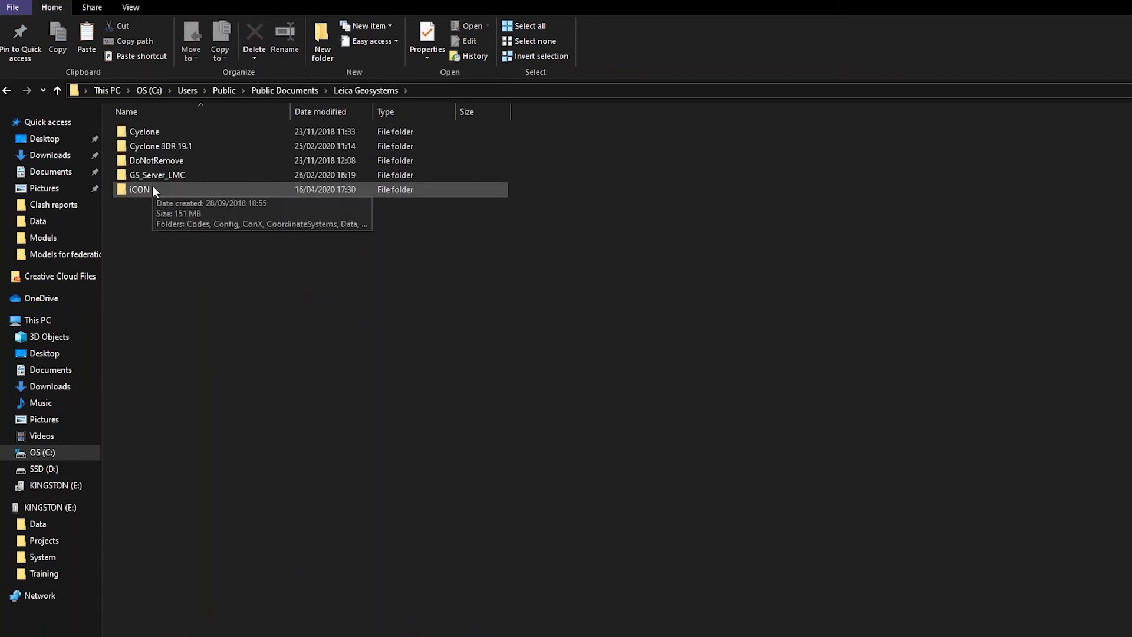
double_click(152, 188)
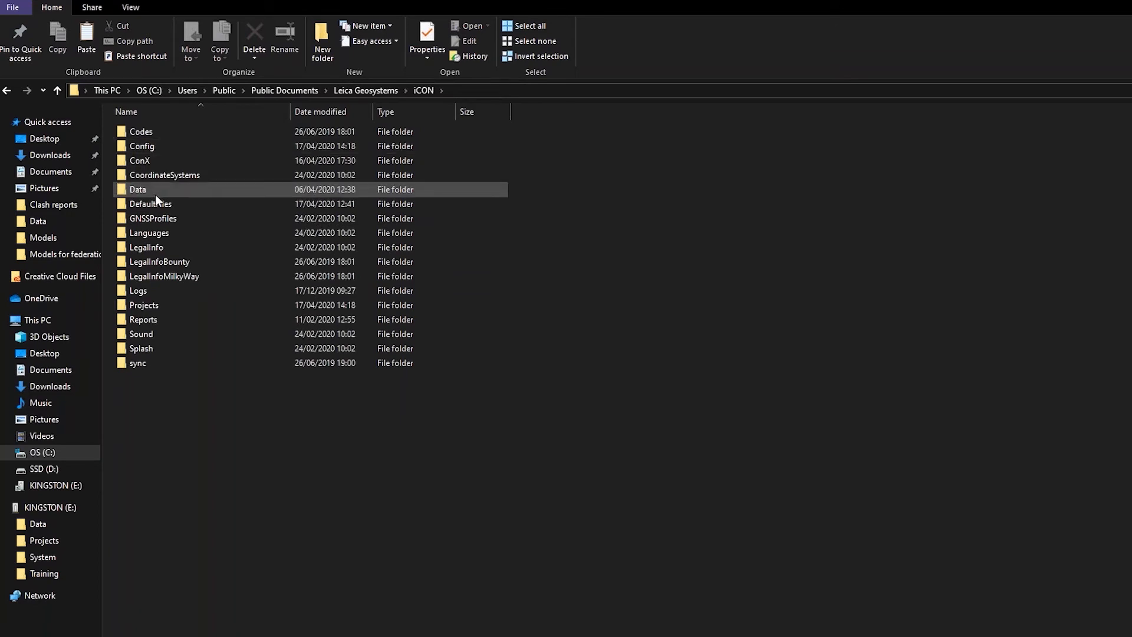
double_click(147, 145)
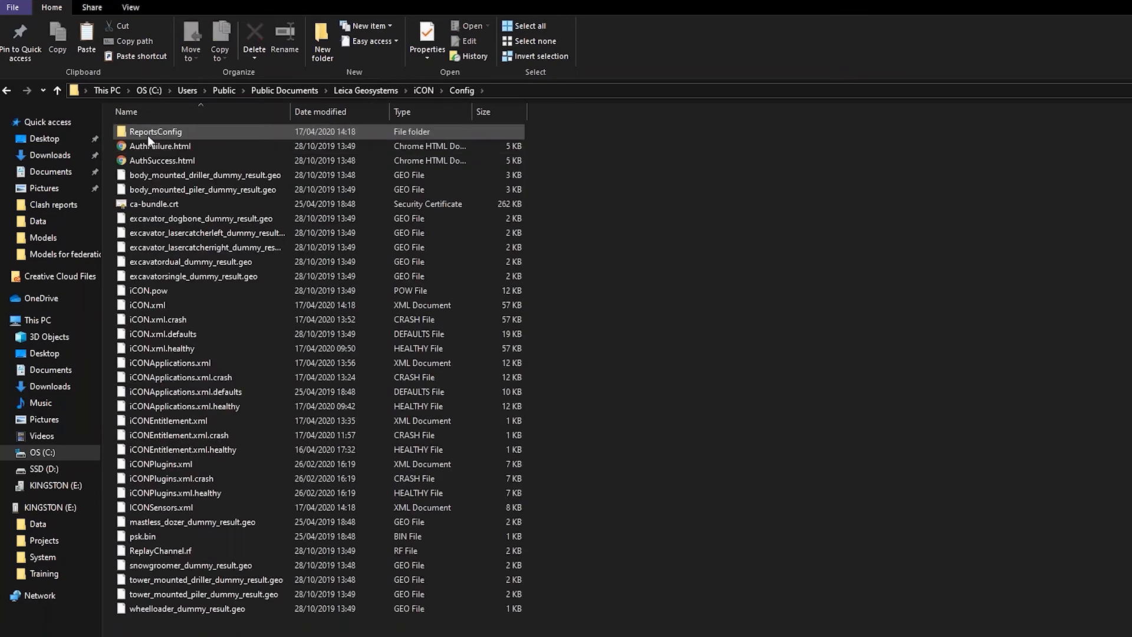
double_click(148, 131)
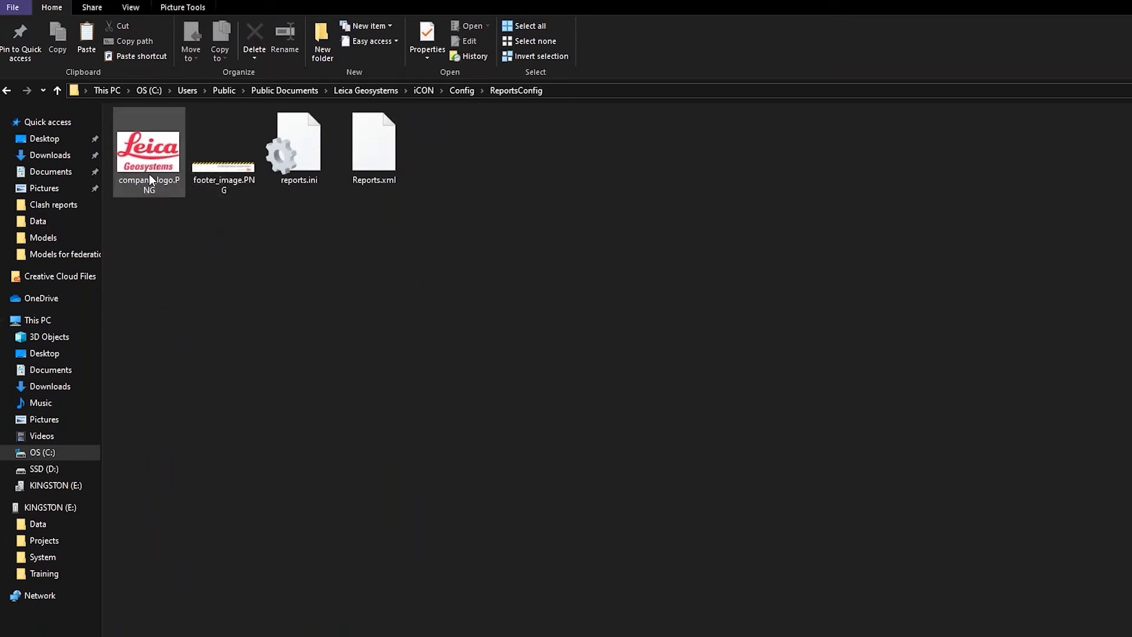
Check the file size of company_logo.PNG in its properties and view the image at full size
right_click(150, 177)
left_click(236, 620)
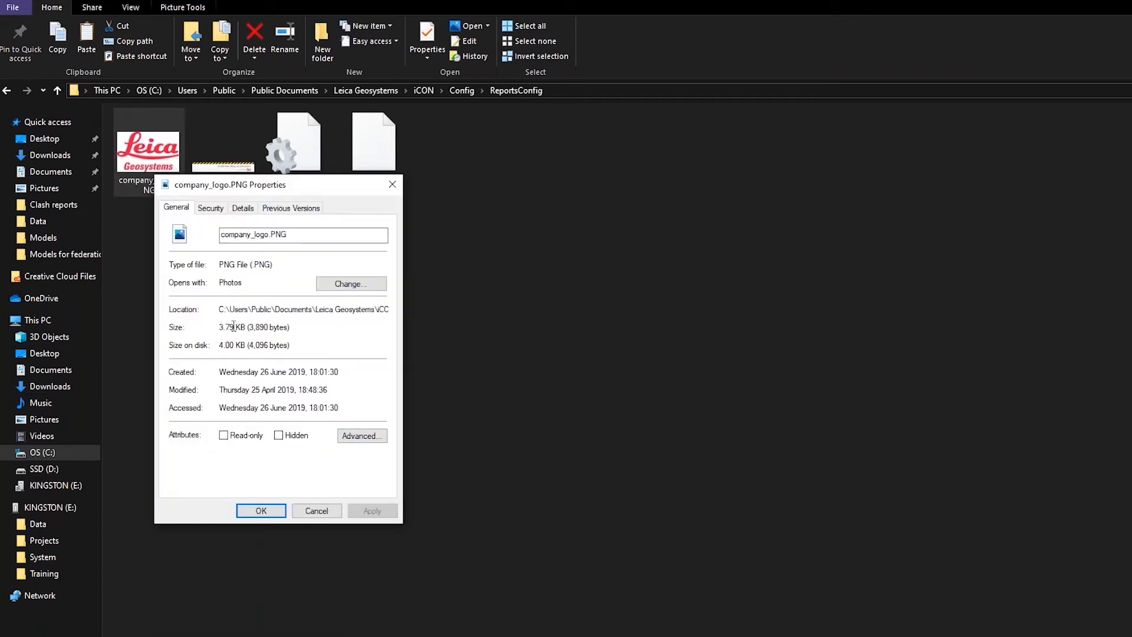
left_click(134, 147)
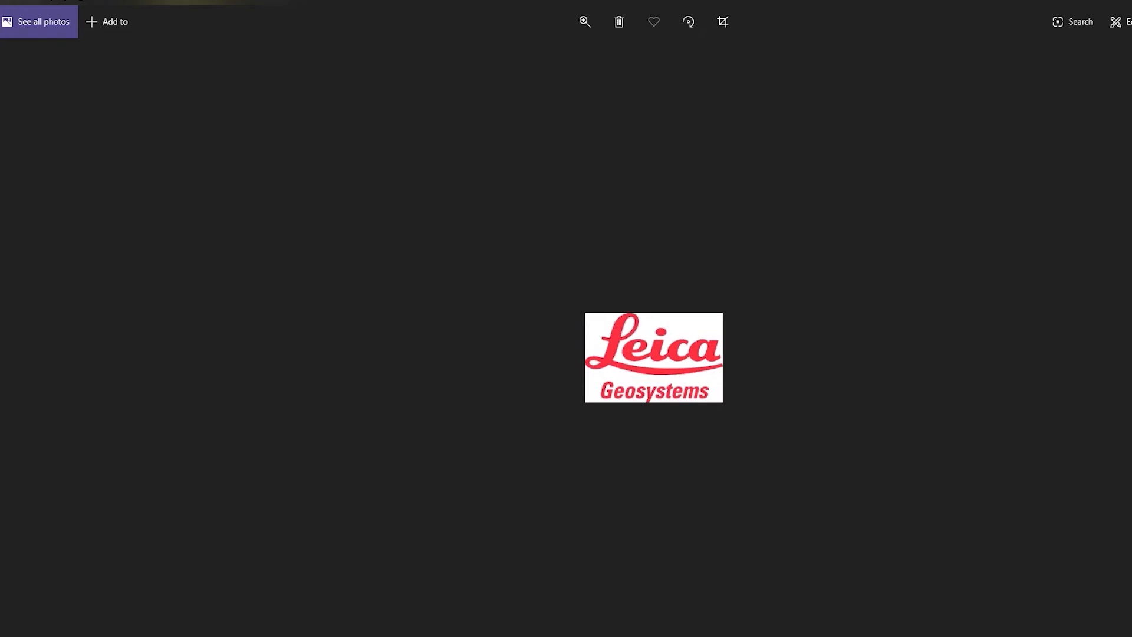
Switch to the KINGSTON (E:) File Explorer window and open LES-logo-small-01.png in Photos
mouse_move(348, 635)
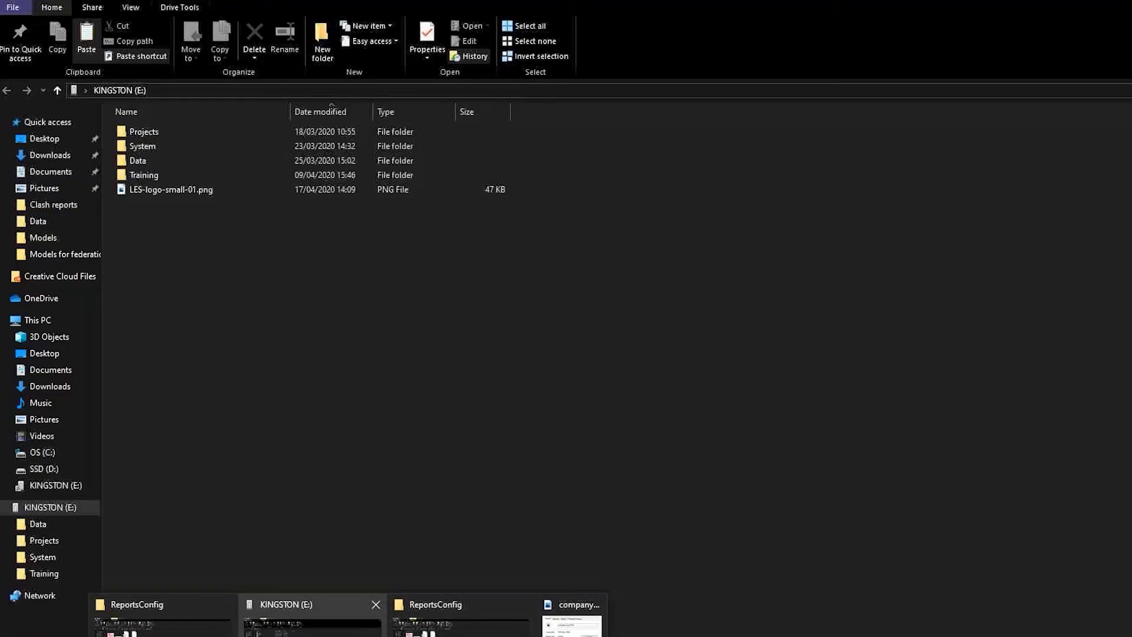
left_click(312, 632)
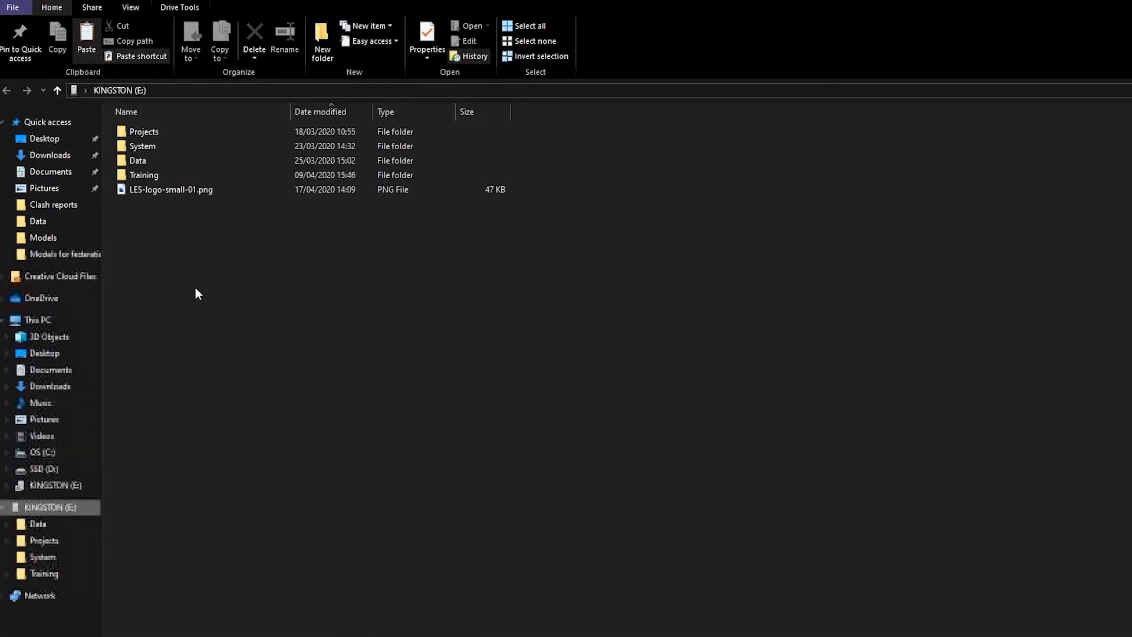
double_click(161, 194)
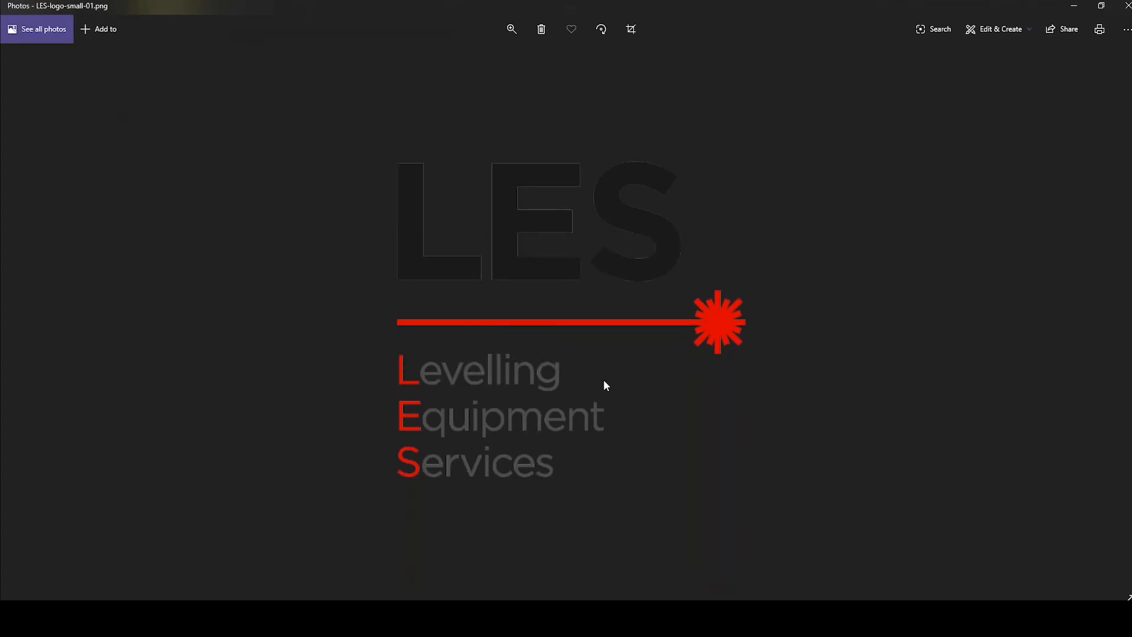
Resize the logo image to the 0.25 MP profile picture and thumbnail size and save it as LES_Resized in PNG format on KINGSTON (E:)
left_click(1126, 32)
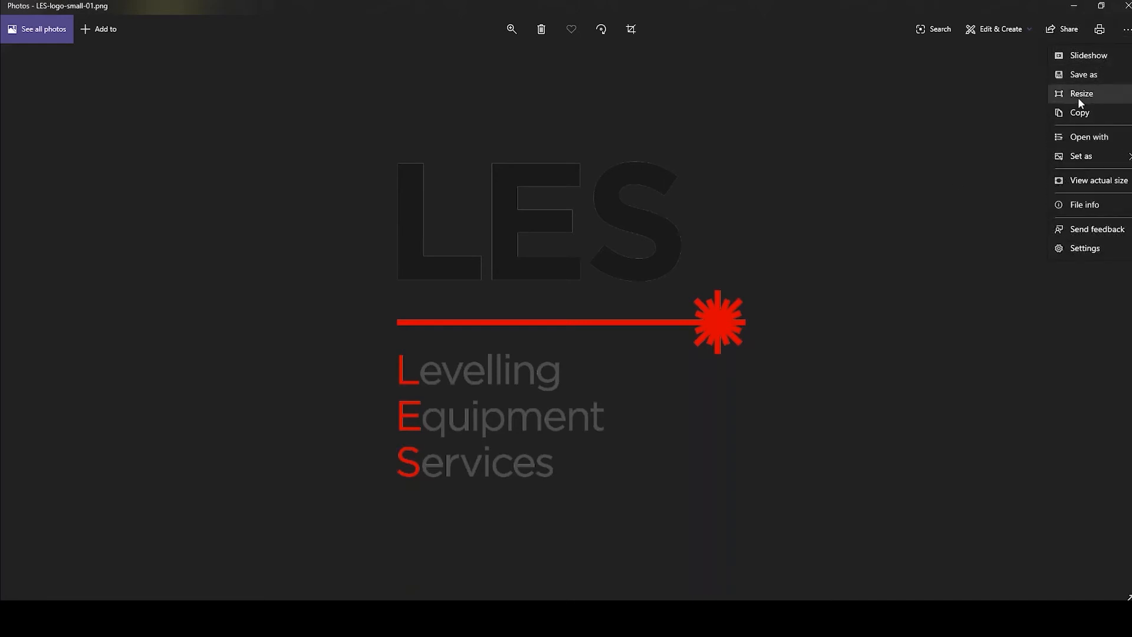
left_click(1077, 93)
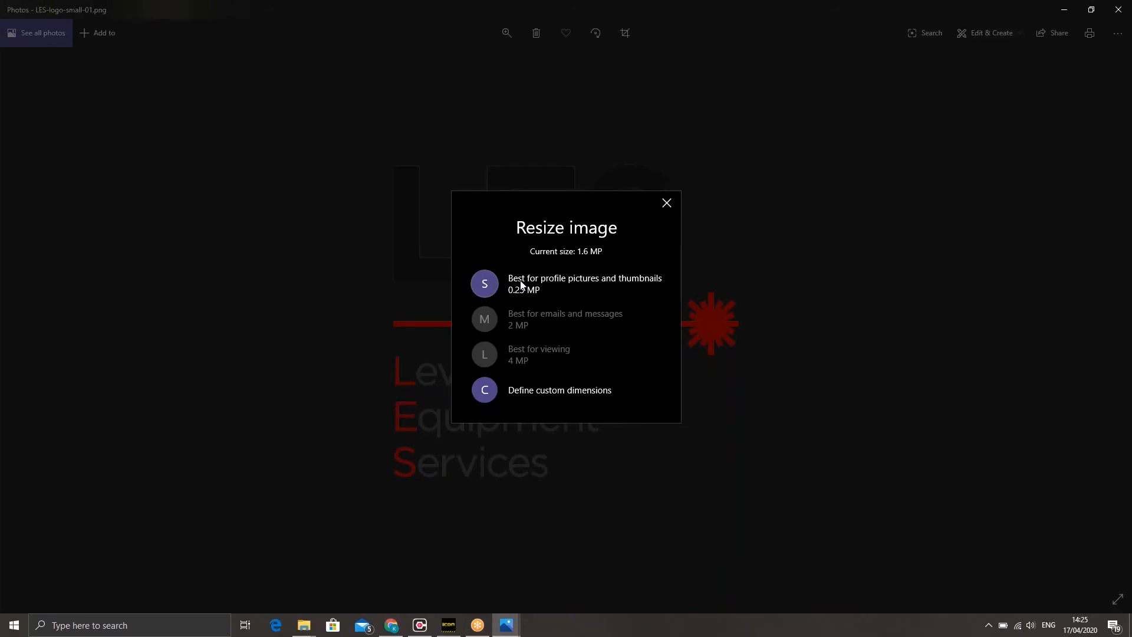
left_click(520, 285)
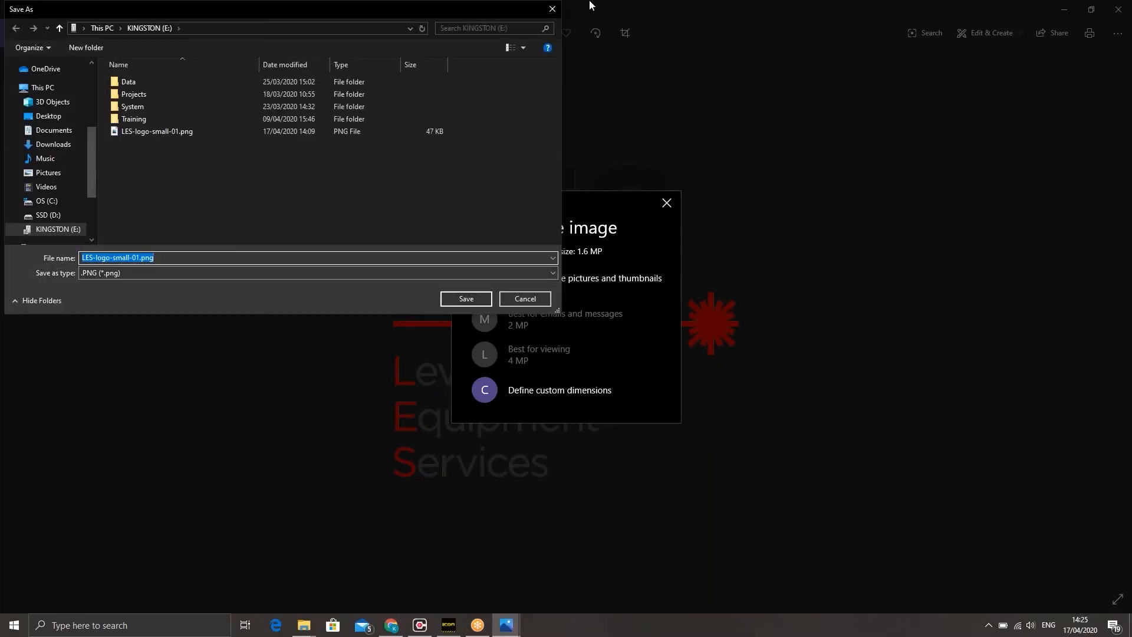
key("BackSpace")
type("L")
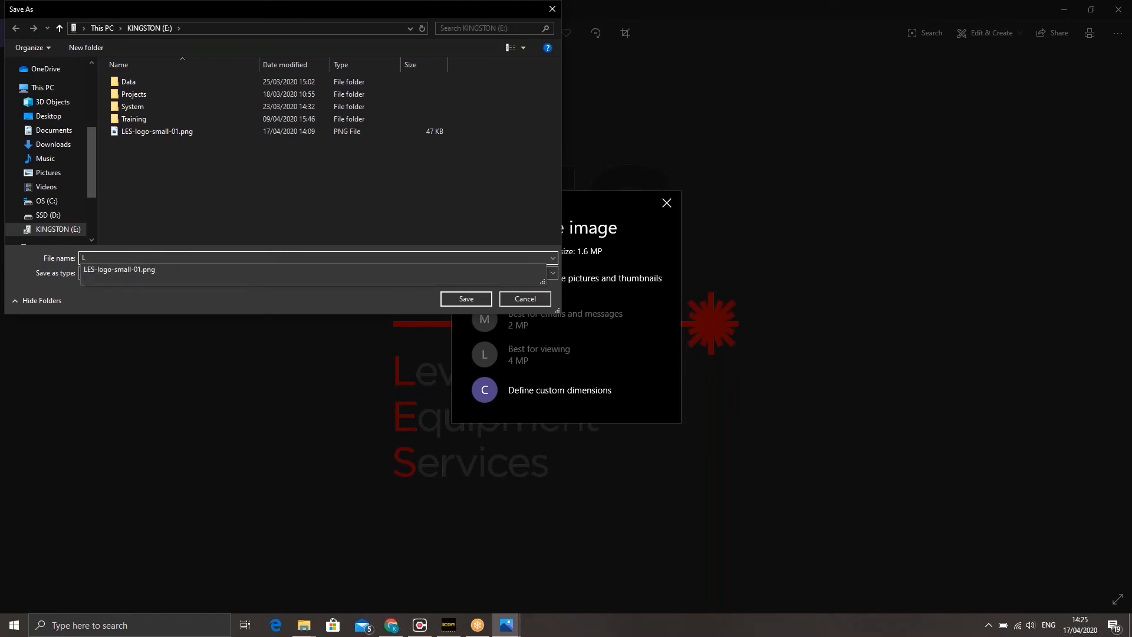
type("_Resized")
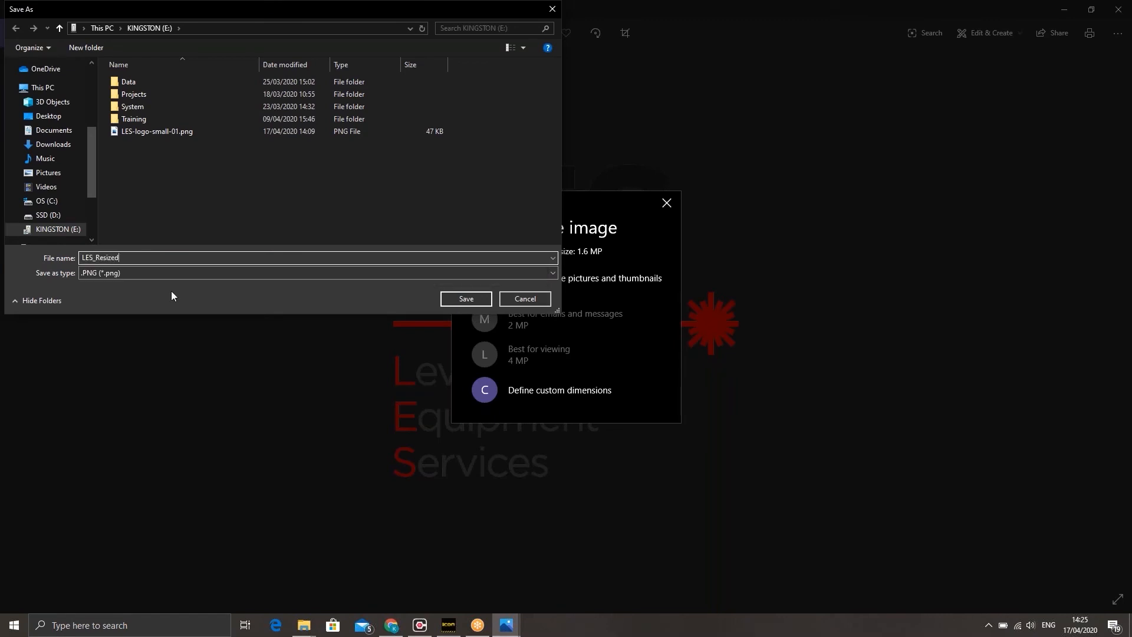
left_click(465, 299)
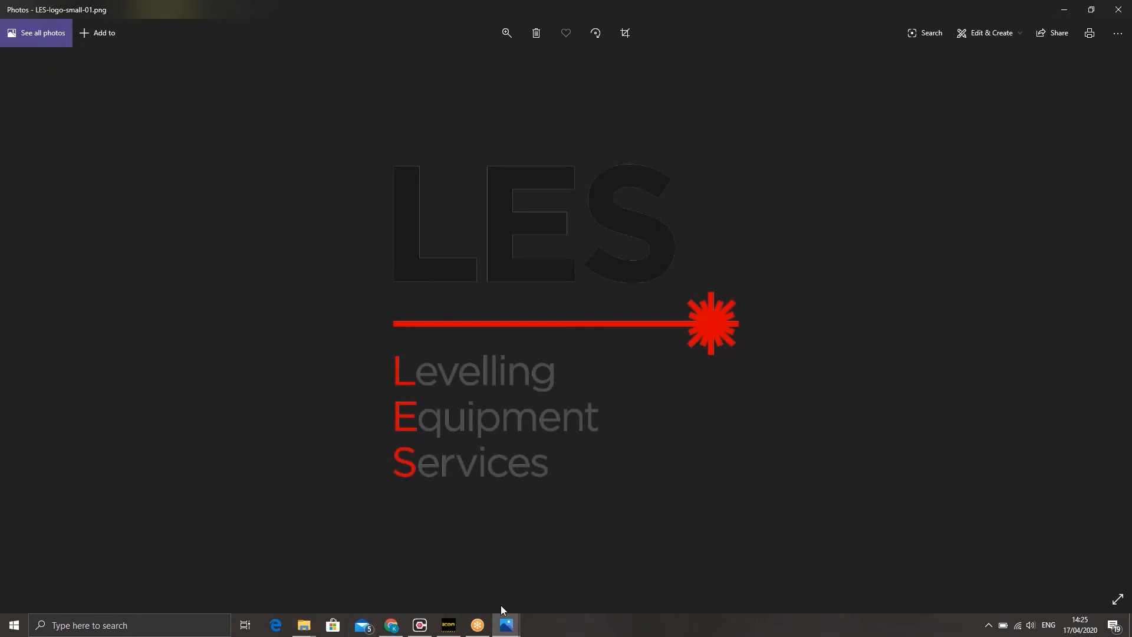
Switch to Leica iCON and open the LES company's details configuration in the report settings
left_click(448, 626)
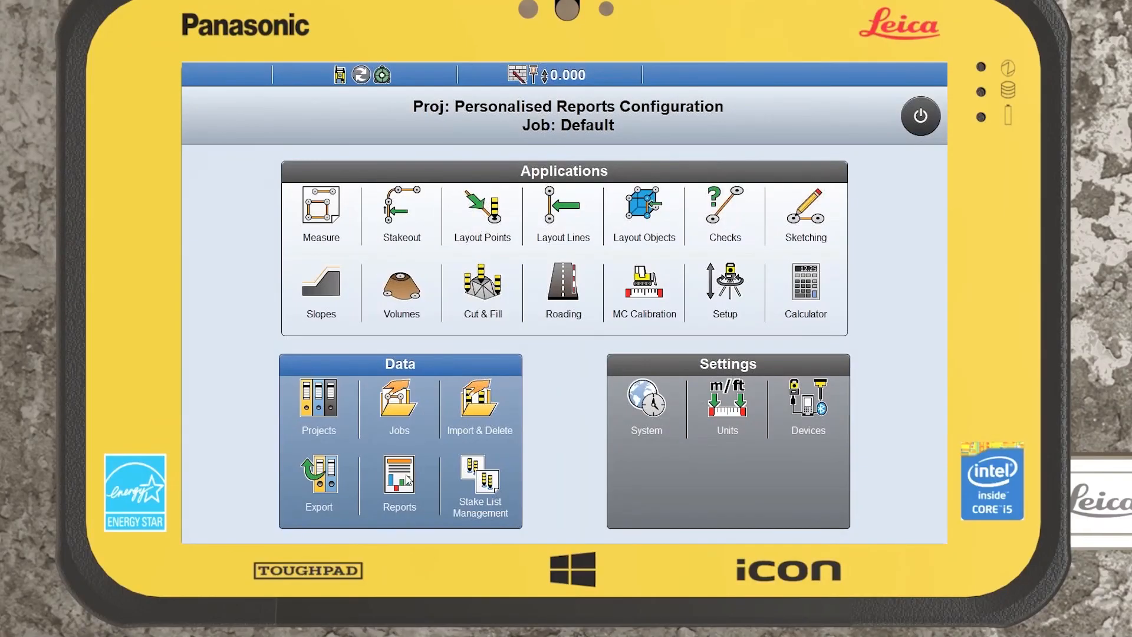
left_click(407, 479)
left_click(439, 386)
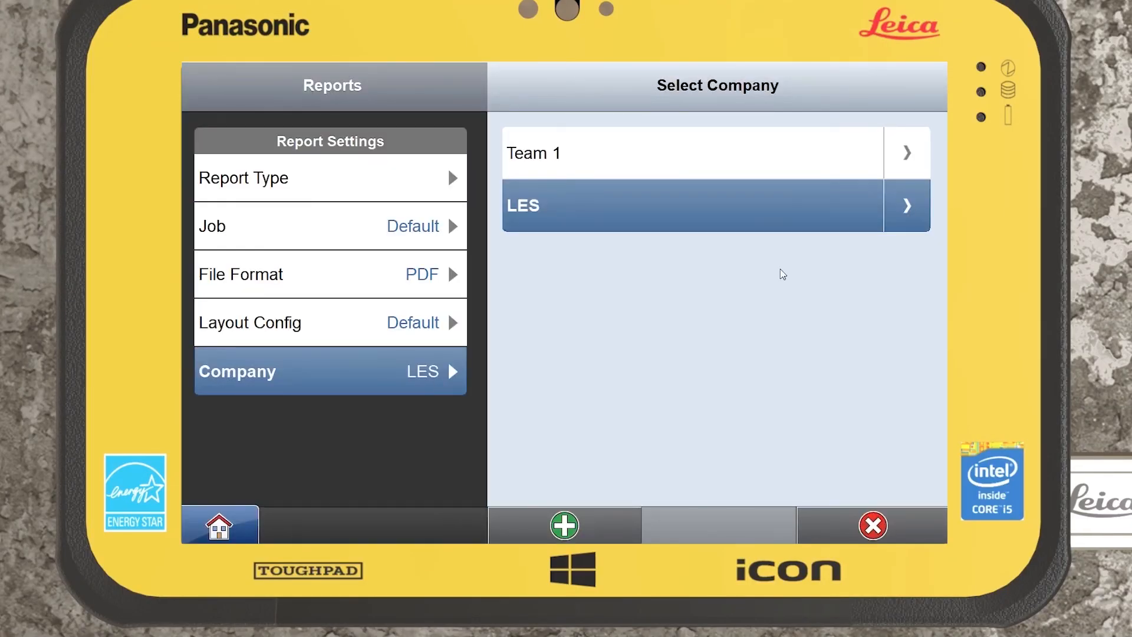
left_click(911, 209)
scroll(674, 331, "down", 5)
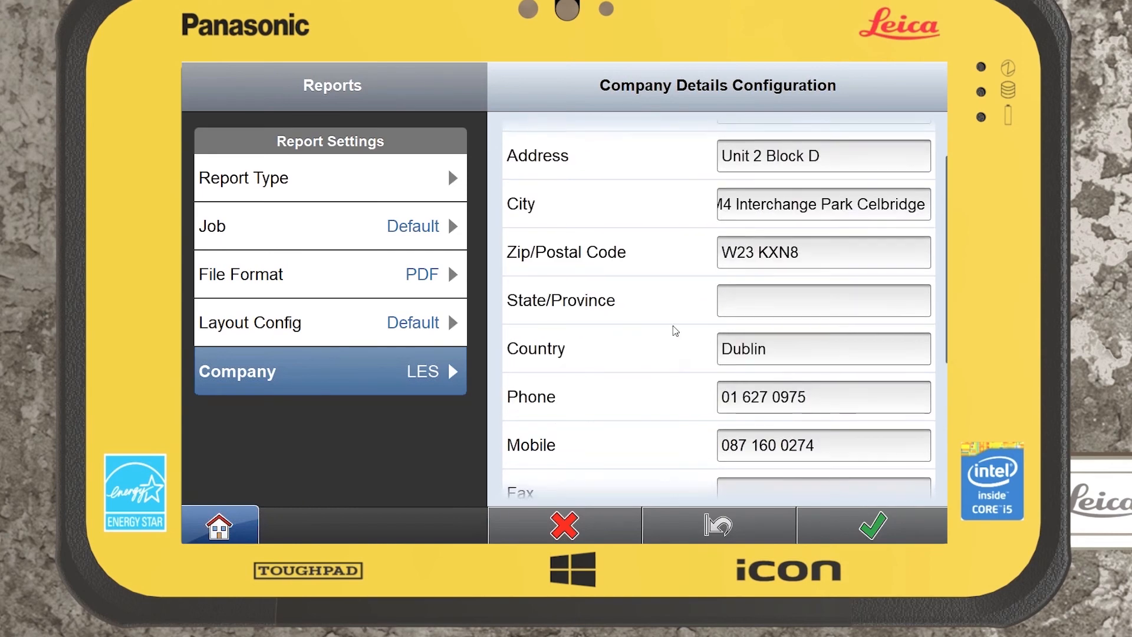
Set LES_Resized.png from the KINGSTON storage as the company logo and save the company details
left_click(879, 422)
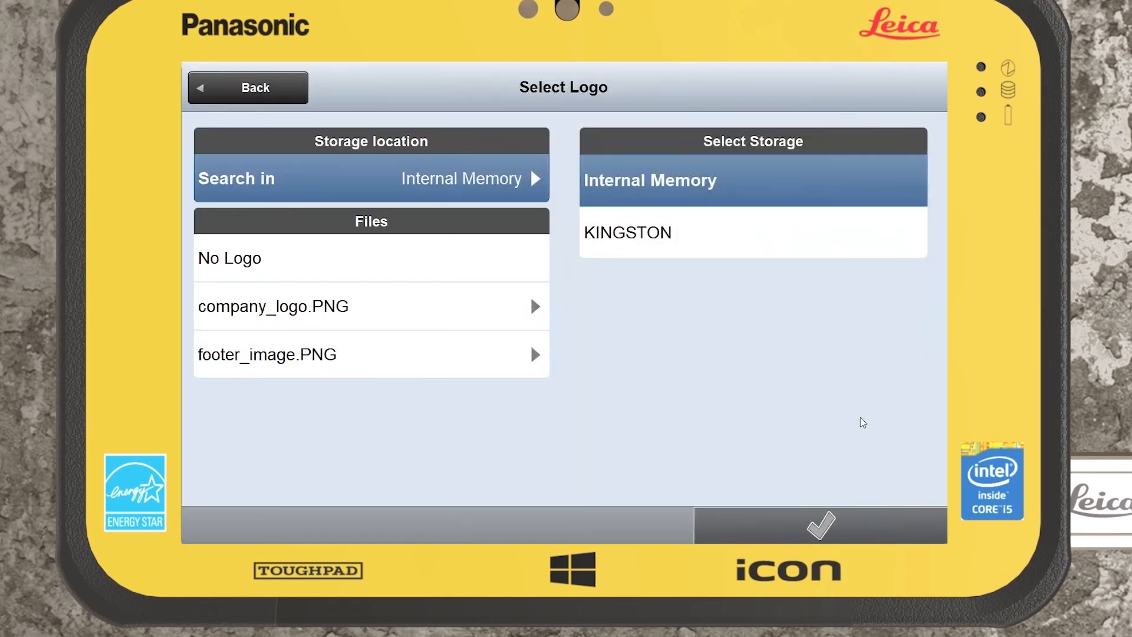
left_click(652, 238)
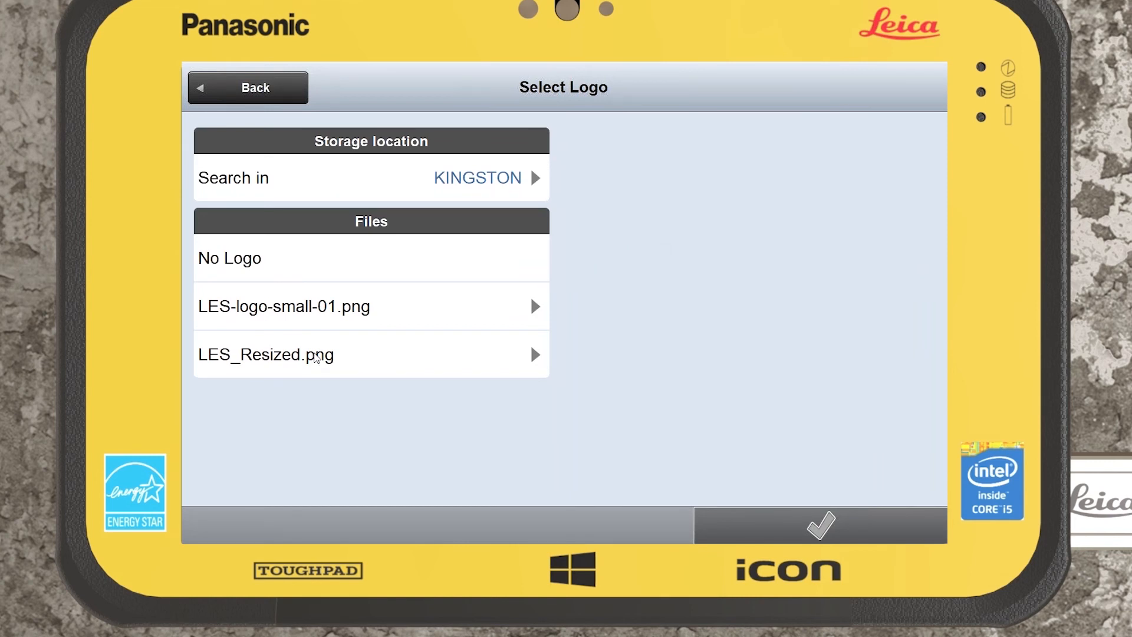
left_click(314, 356)
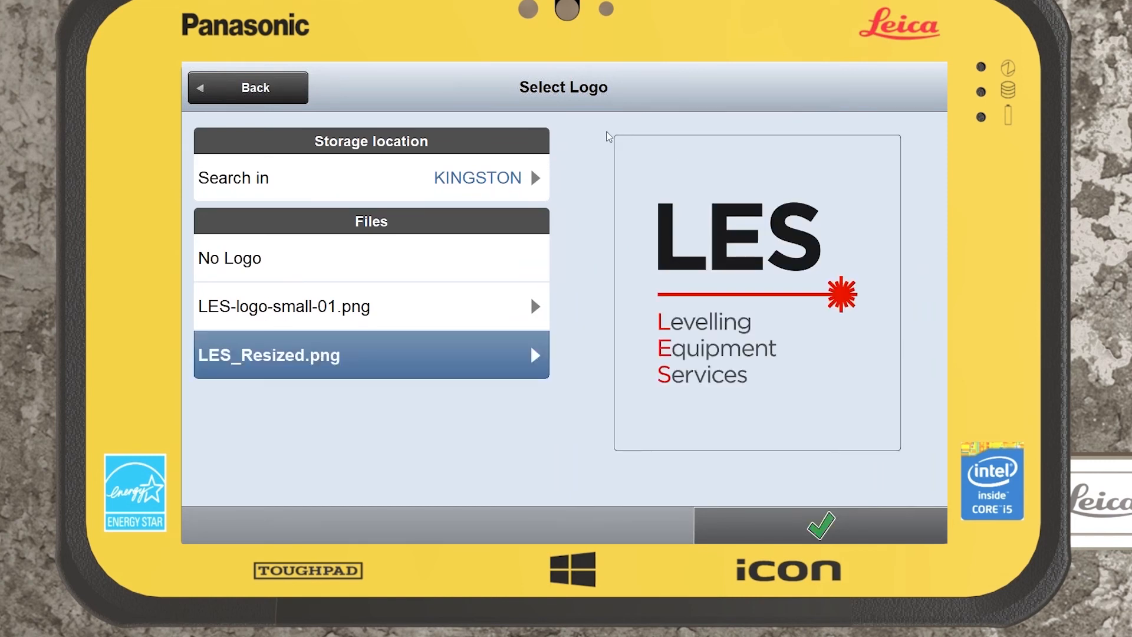
left_click(783, 538)
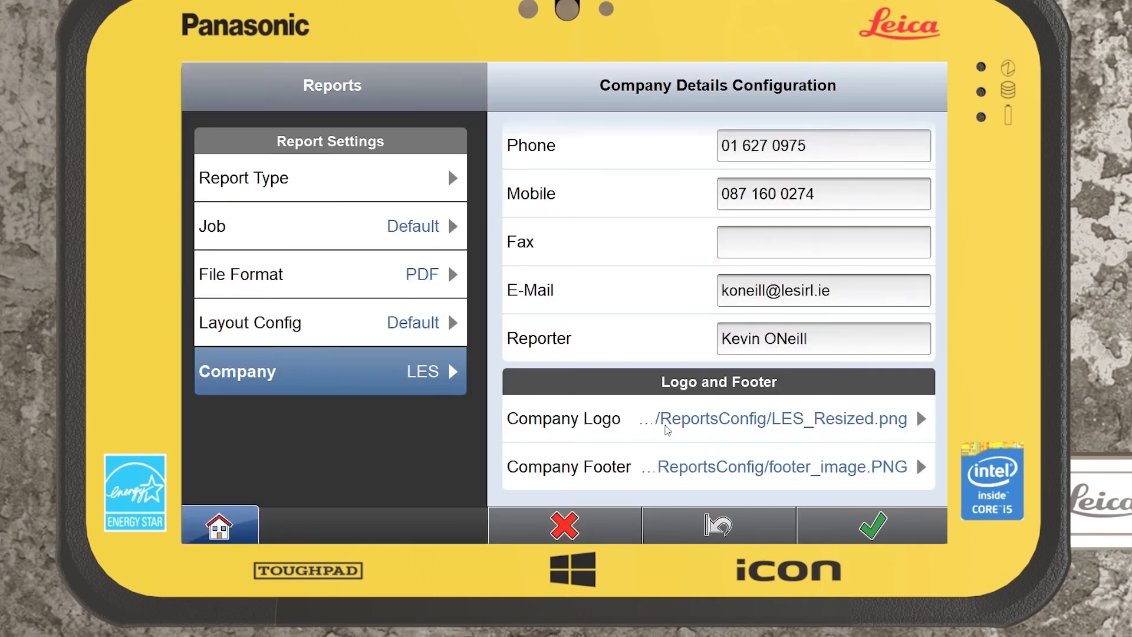
left_click(838, 529)
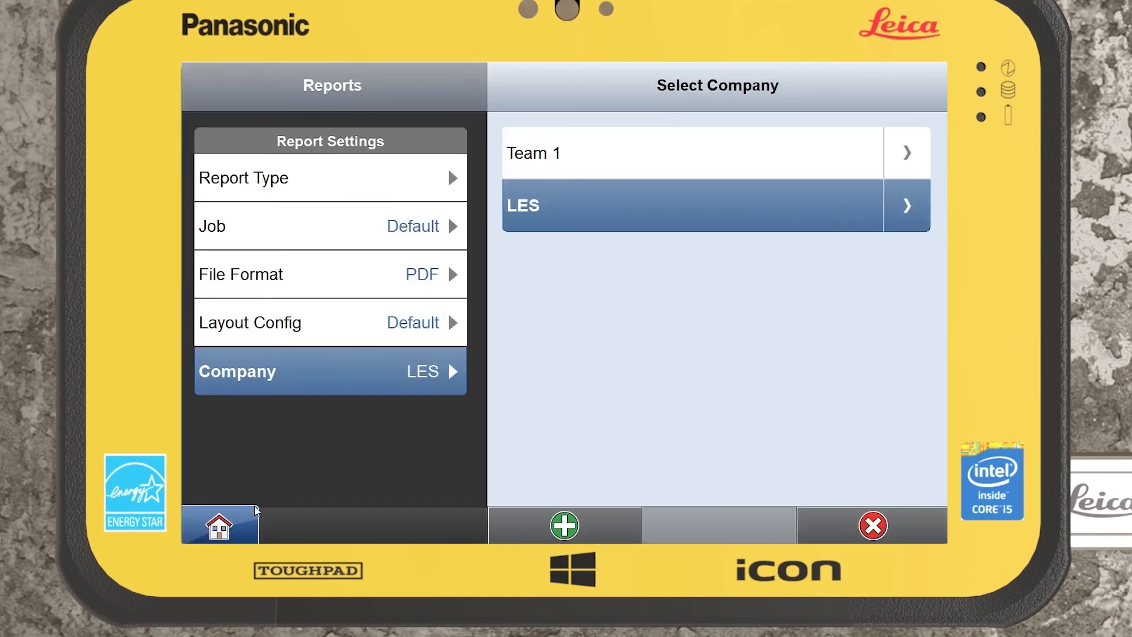
Store measured points in the Measure application and return to the home screen
left_click(232, 519)
left_click(318, 203)
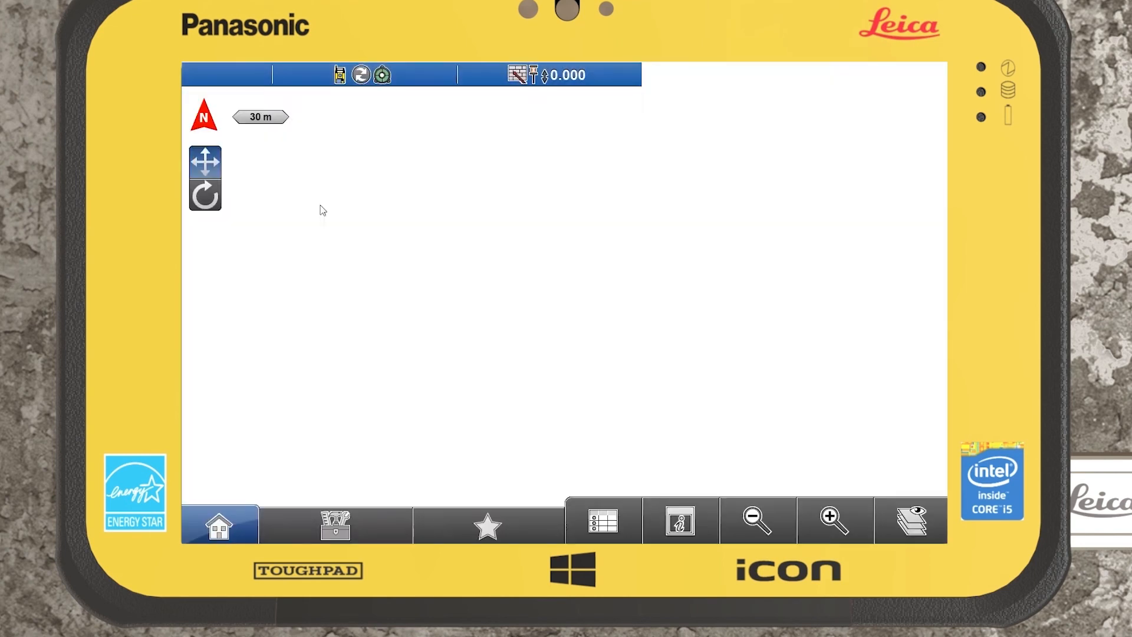
left_click(711, 454)
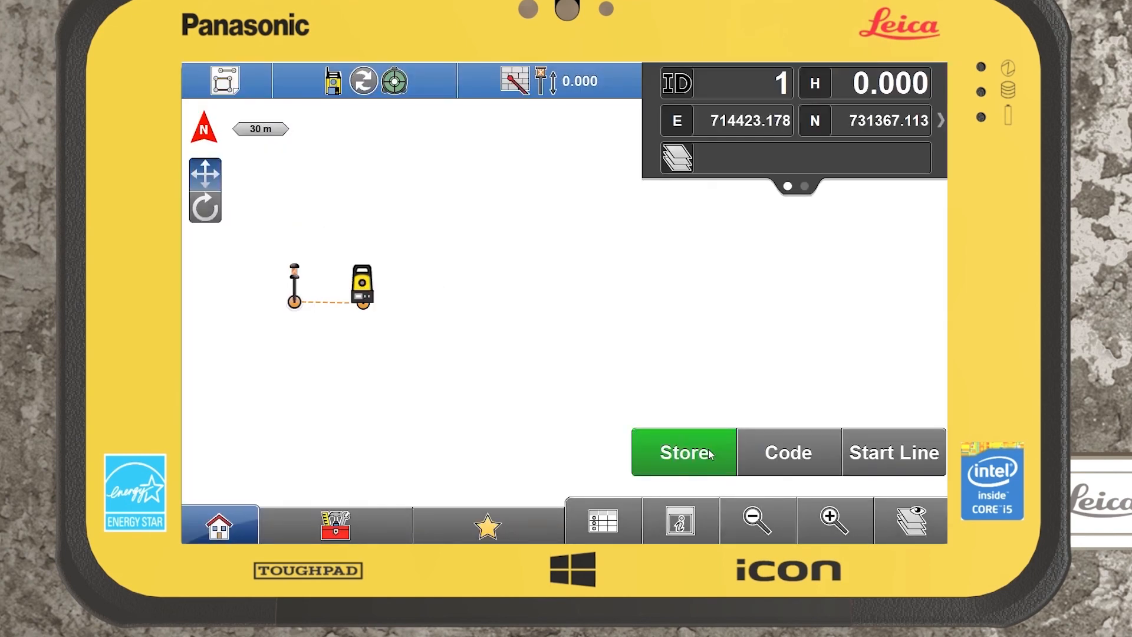
left_click(711, 455)
left_click(230, 522)
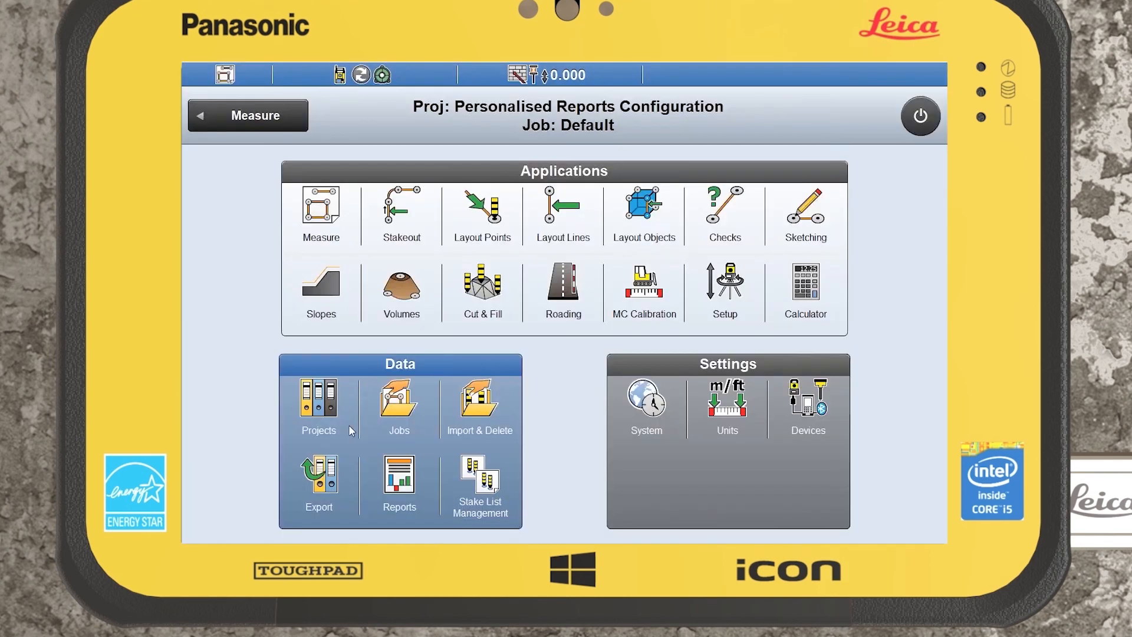
Start a report for the Default job with Data Collection as the report type
left_click(383, 468)
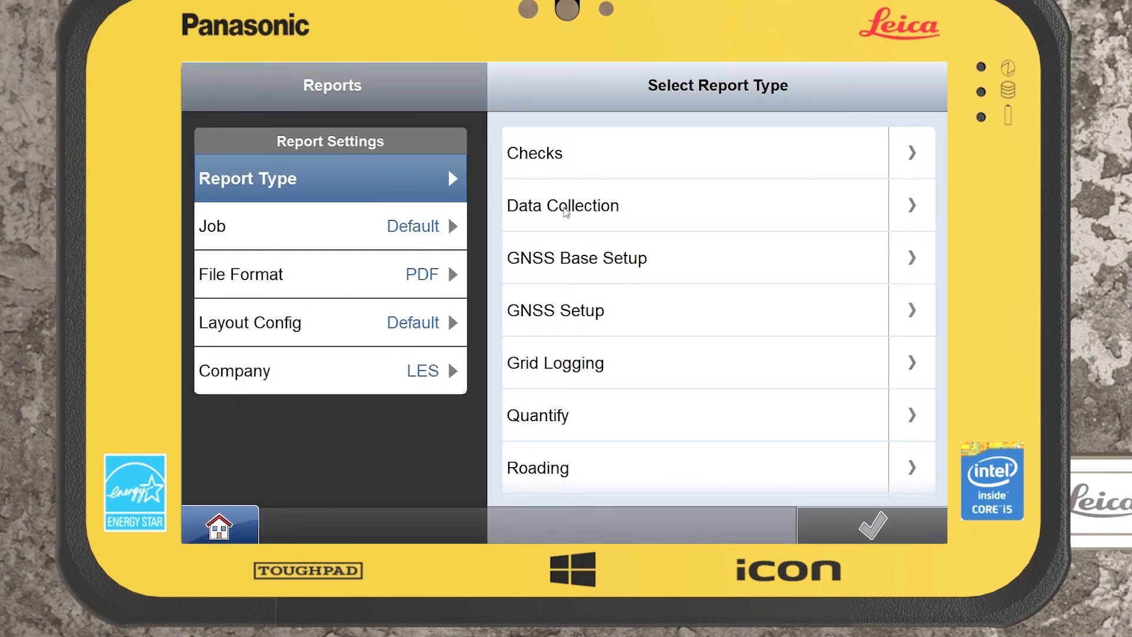
left_click(565, 211)
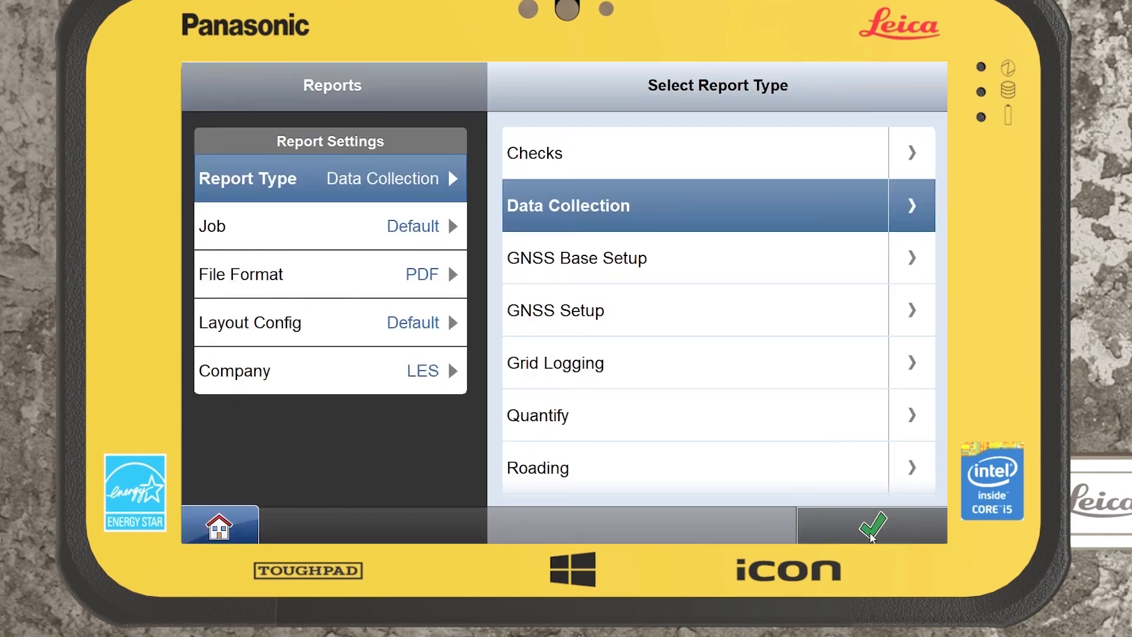